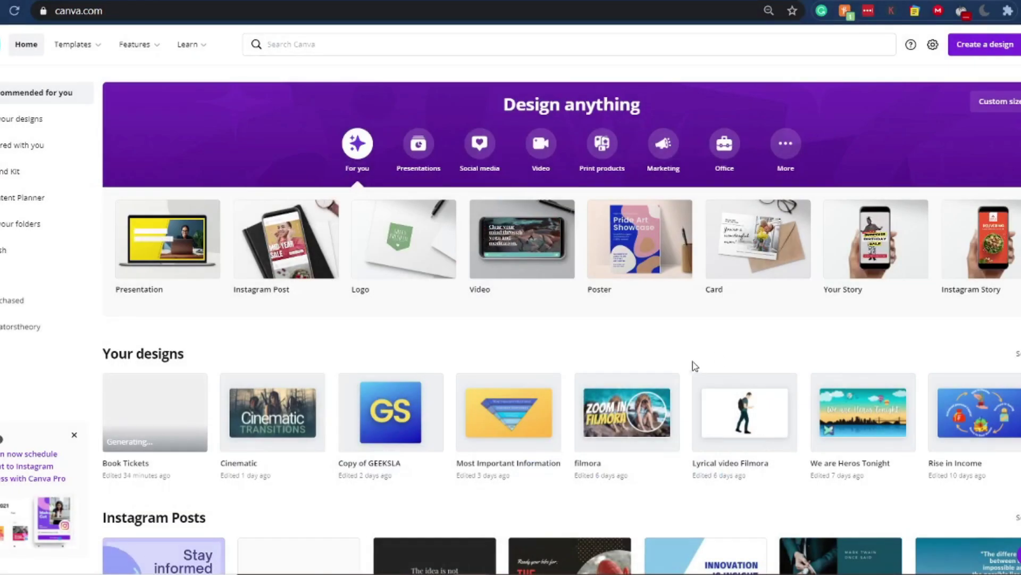
Browse the design types and start a new blank YouTube Thumbnail design.
{"action": "scroll", "coordinate": [321, 233], "scroll_direction": "down", "scroll_amount": 2}
{"action": "scroll", "coordinate": [308, 262], "scroll_direction": "up", "scroll_amount": 2}
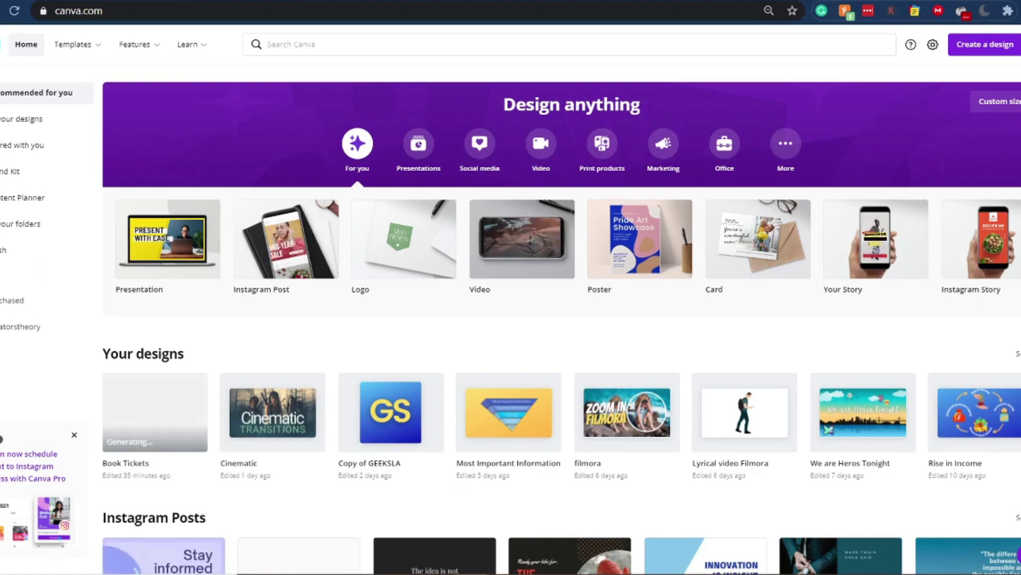
{"action": "scroll", "coordinate": [562, 239], "scroll_direction": "right", "scroll_amount": 1}
{"action": "scroll", "coordinate": [512, 239], "scroll_direction": "right", "scroll_amount": 10}
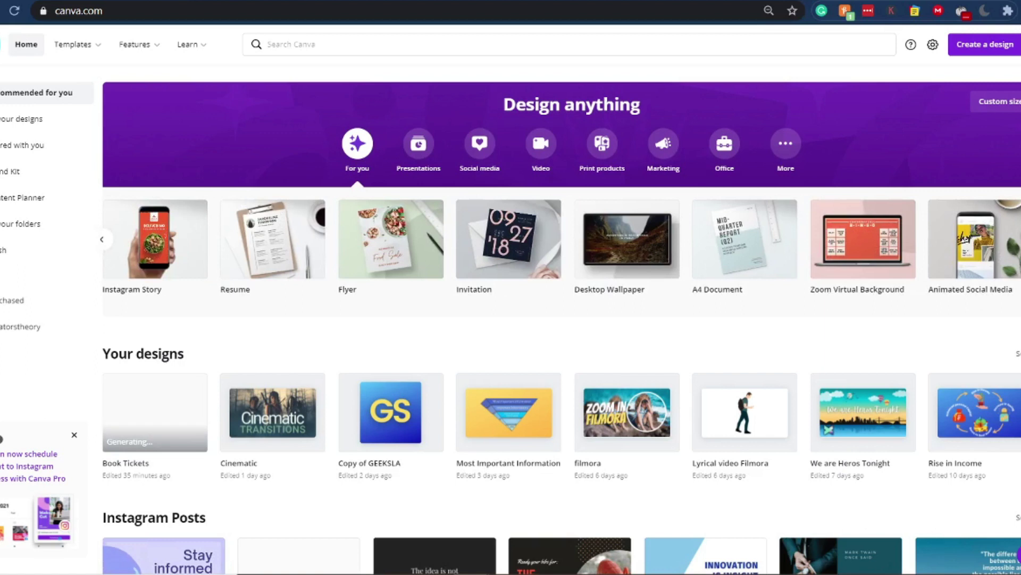
{"action": "scroll", "coordinate": [562, 239], "scroll_direction": "right", "scroll_amount": 10}
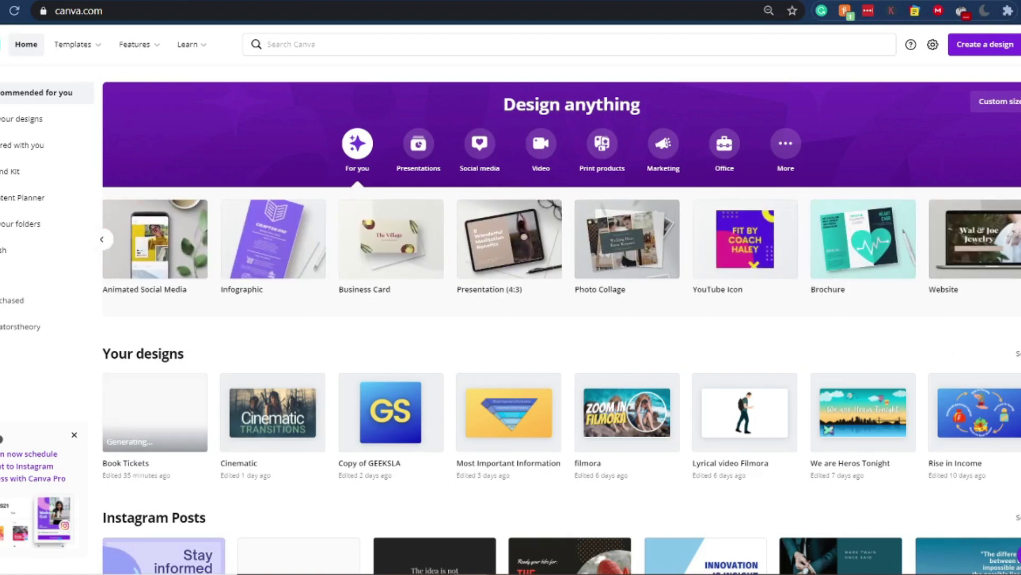
{"action": "scroll", "coordinate": [562, 239], "scroll_direction": "right", "scroll_amount": 10}
{"action": "scroll", "coordinate": [562, 239], "scroll_direction": "right", "scroll_amount": 10}
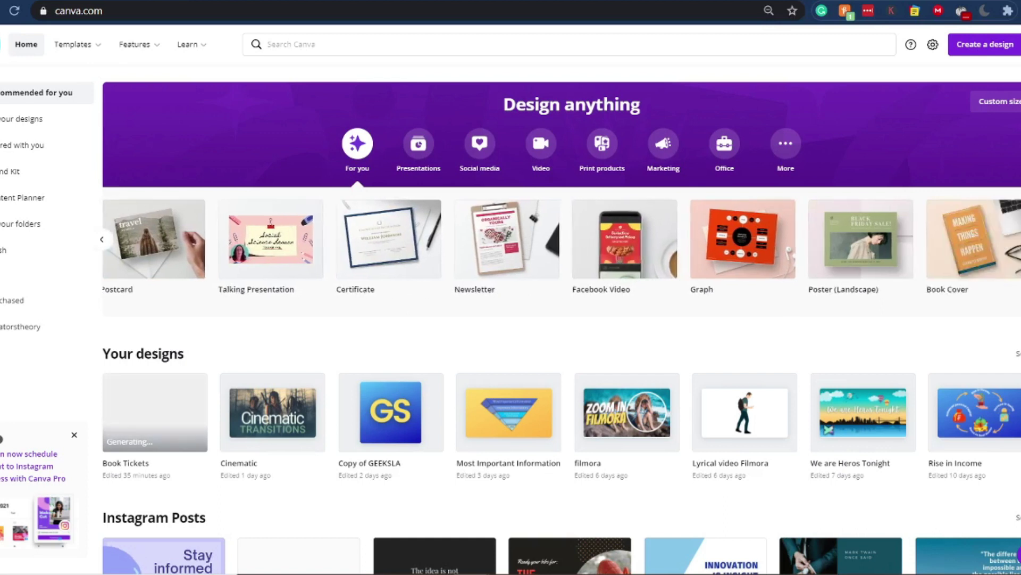
{"action": "scroll", "coordinate": [854, 298], "scroll_direction": "right", "scroll_amount": 10}
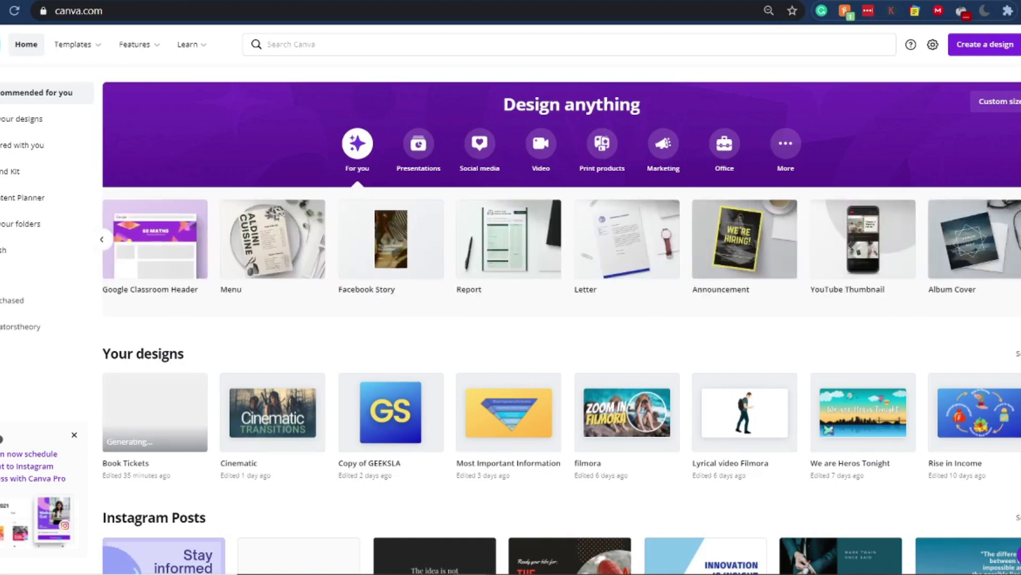
{"action": "left_click", "coordinate": [859, 245]}
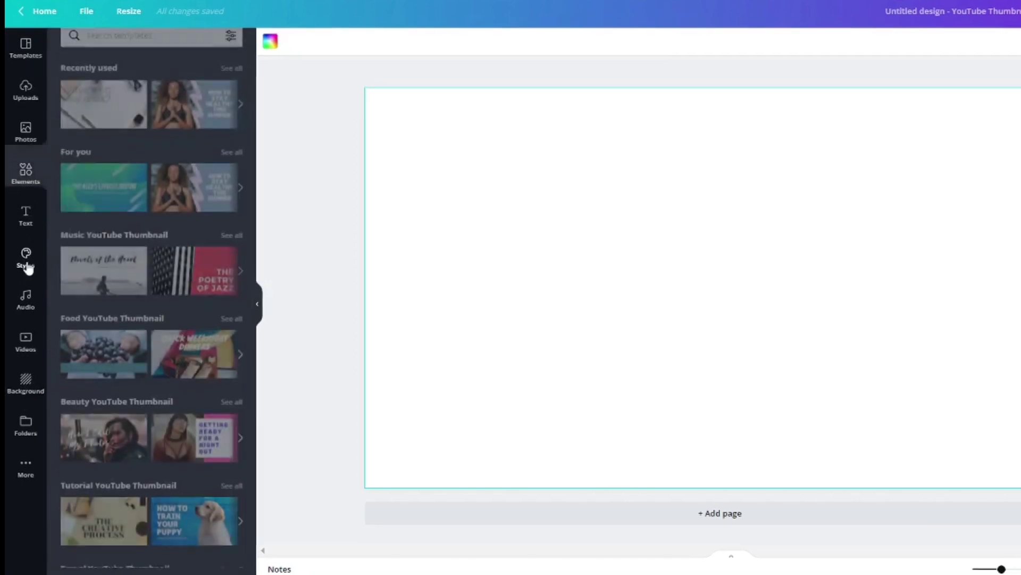
Show the Styles colour palettes, such as Retro Summer and Neon Noise.
{"action": "left_click", "coordinate": [26, 266]}
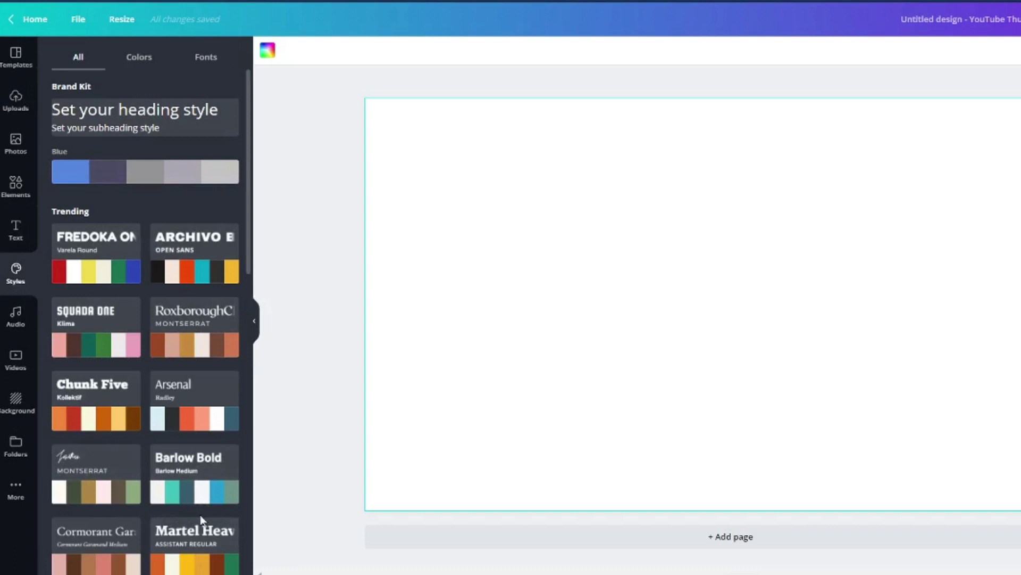
{"action": "left_click", "coordinate": [132, 67]}
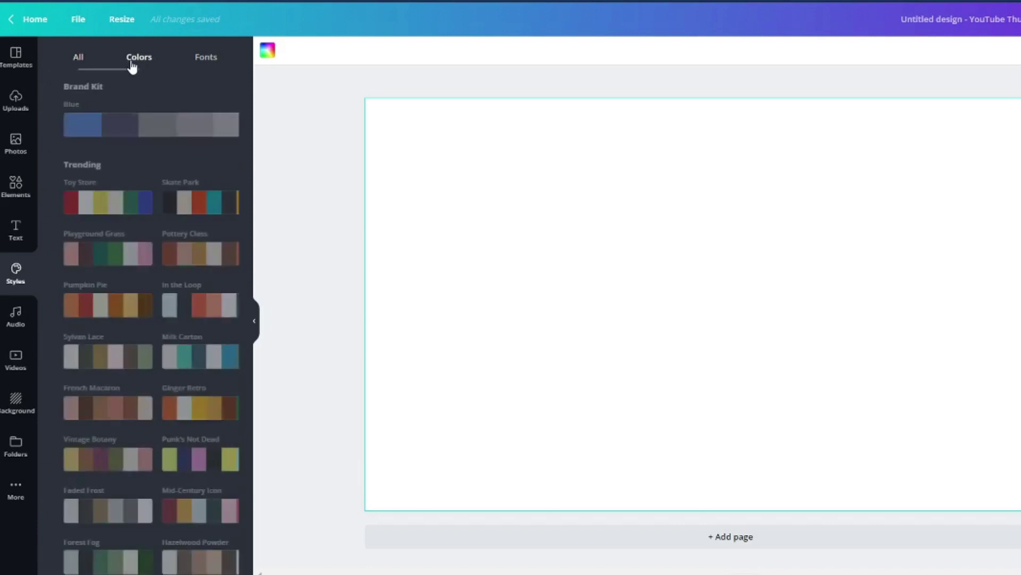
{"action": "scroll", "coordinate": [141, 368], "scroll_direction": "down", "scroll_amount": 8}
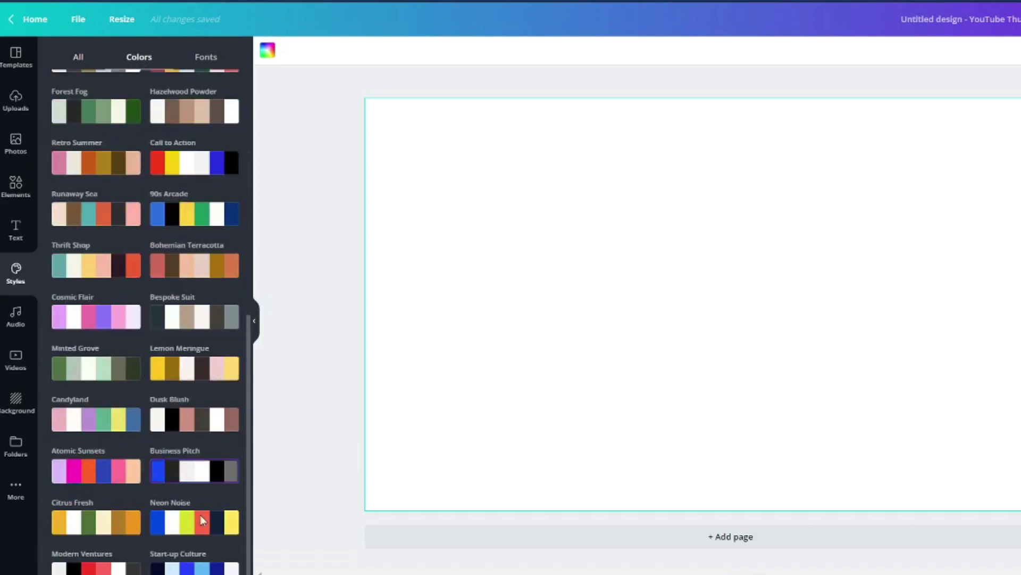
Colour page 1 dark navy and add a second page with a blue background.
{"action": "left_click", "coordinate": [194, 568]}
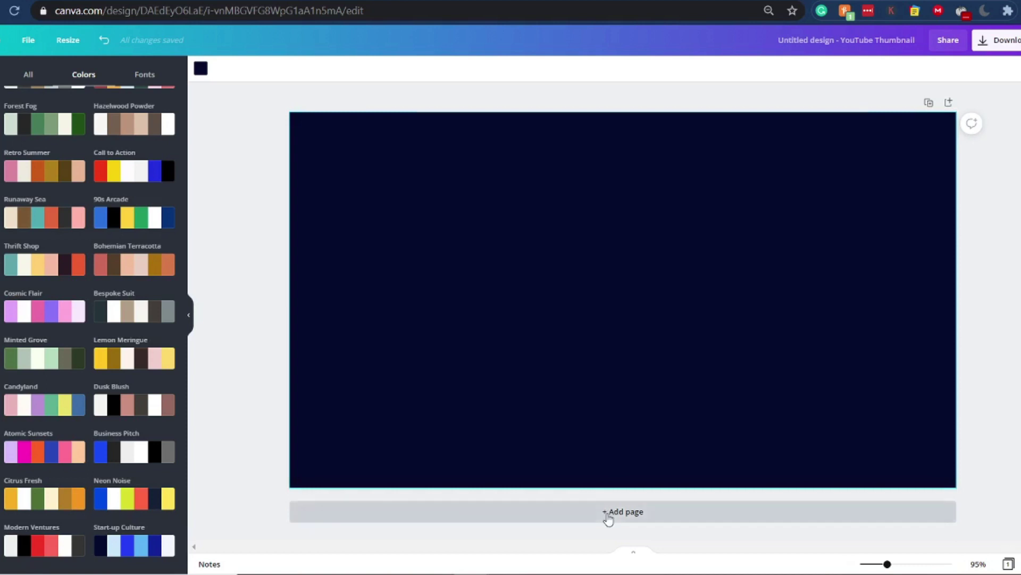
{"action": "left_click", "coordinate": [608, 514]}
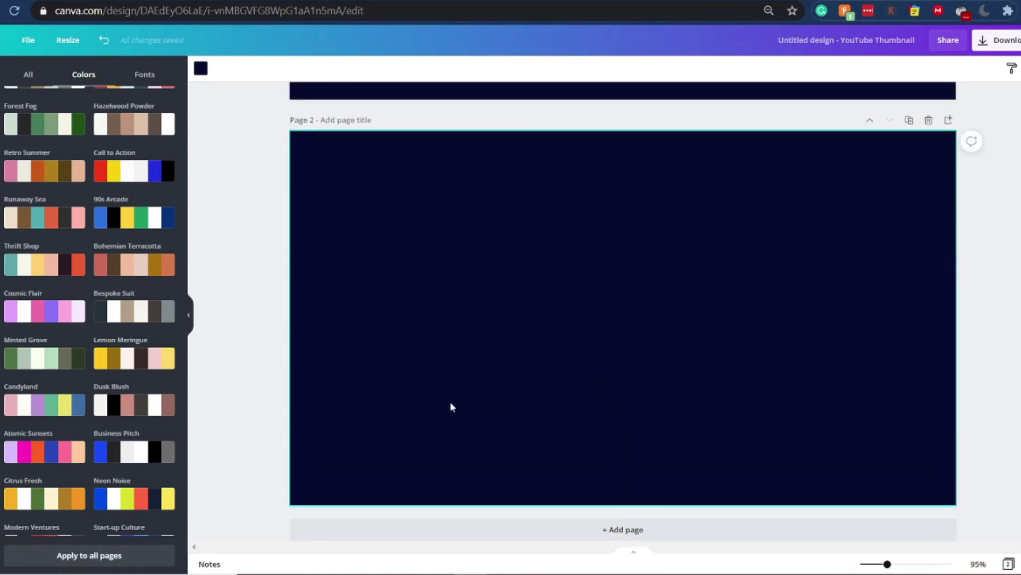
{"action": "left_click", "coordinate": [141, 455]}
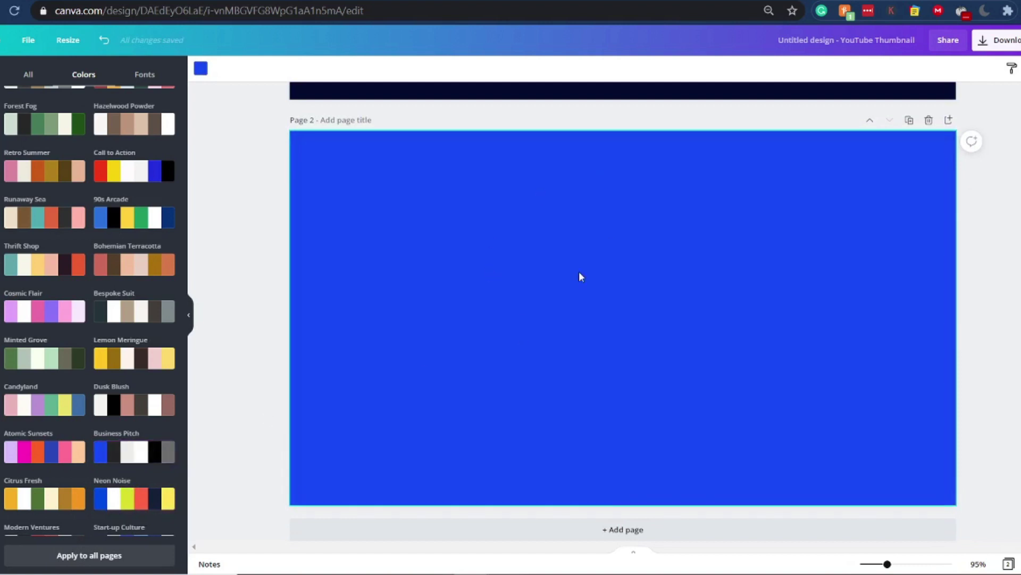
Add a third page and cycle its background through palette colours until it is grey.
{"action": "left_click", "coordinate": [606, 532]}
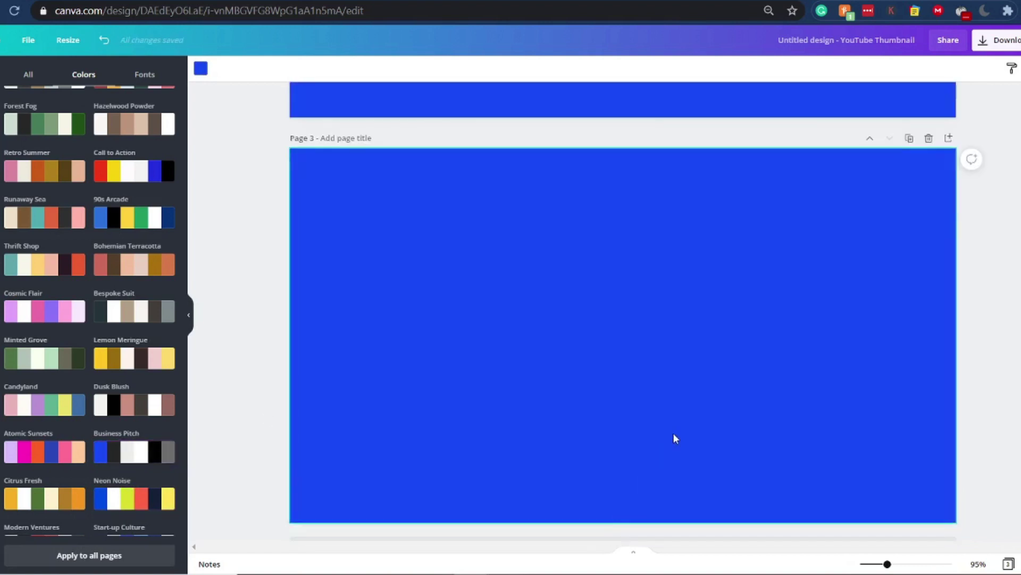
{"action": "left_click", "coordinate": [138, 456]}
{"action": "left_click", "coordinate": [138, 455]}
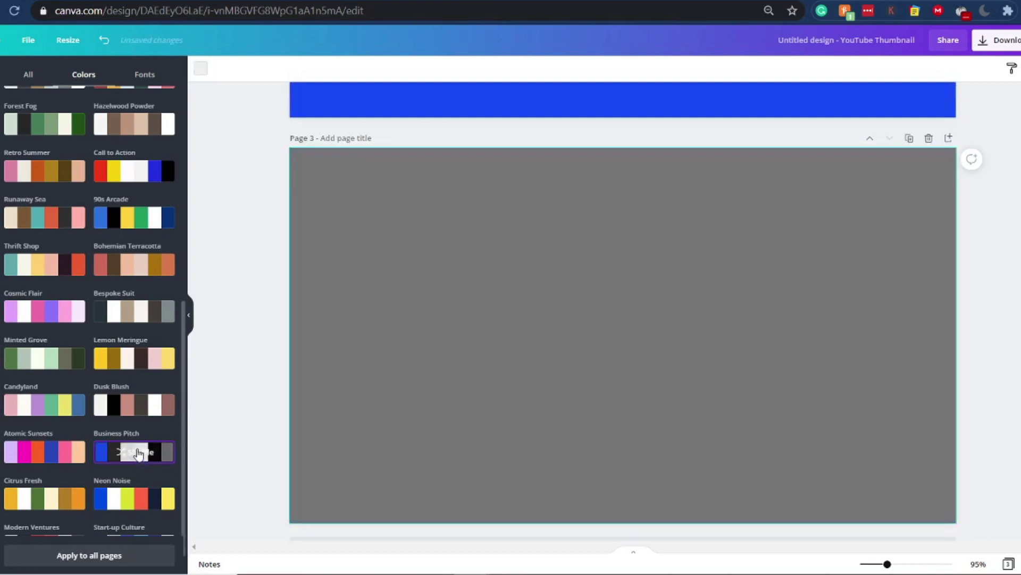
{"action": "left_click", "coordinate": [139, 453]}
{"action": "left_click", "coordinate": [138, 453]}
{"action": "left_click", "coordinate": [138, 454]}
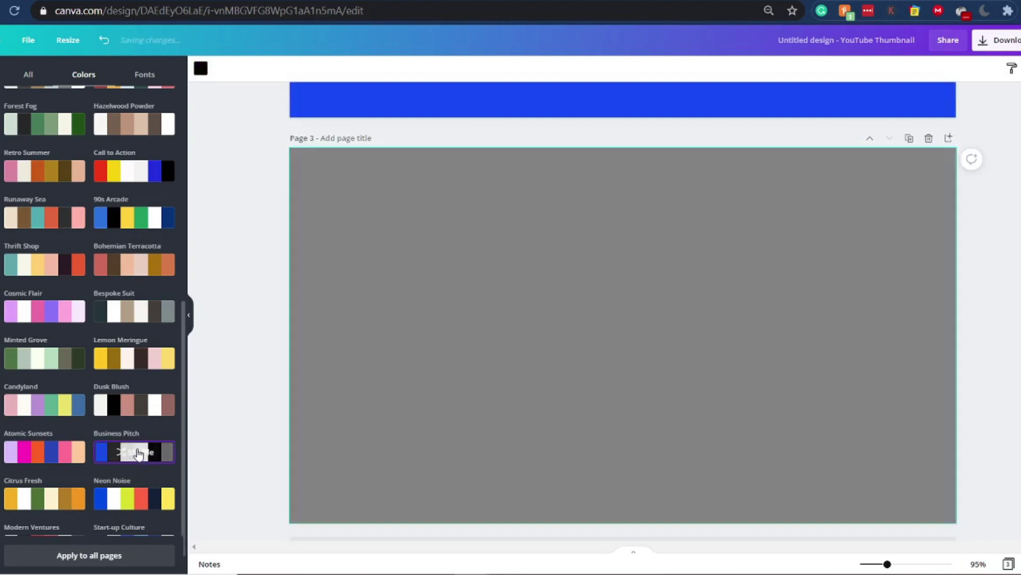
{"action": "left_click", "coordinate": [138, 453]}
{"action": "left_click", "coordinate": [137, 453]}
{"action": "left_click", "coordinate": [138, 453]}
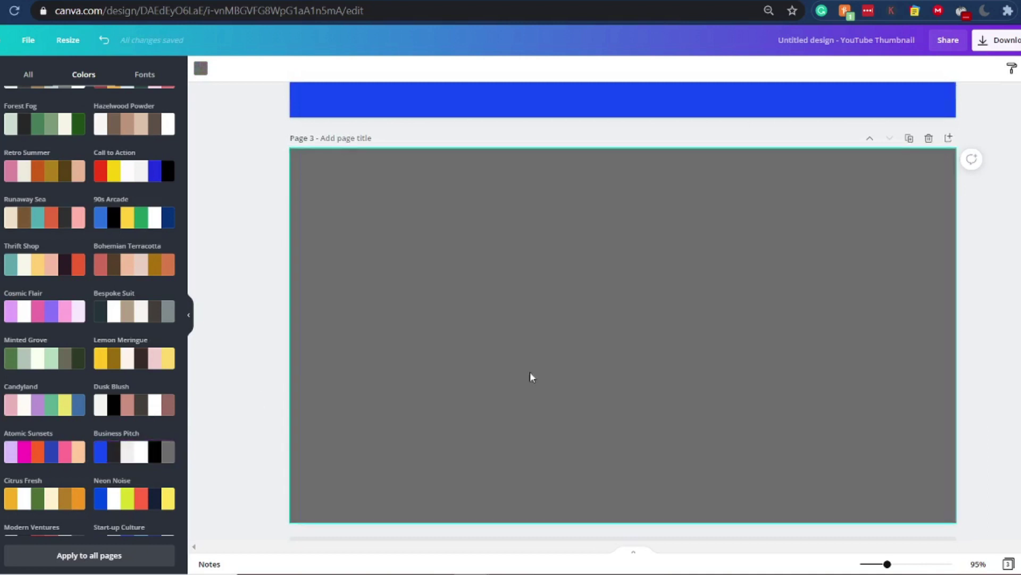
Add a fourth page with a grey background.
{"action": "scroll", "coordinate": [567, 506], "scroll_direction": "down", "scroll_amount": 1}
{"action": "left_click", "coordinate": [568, 511]}
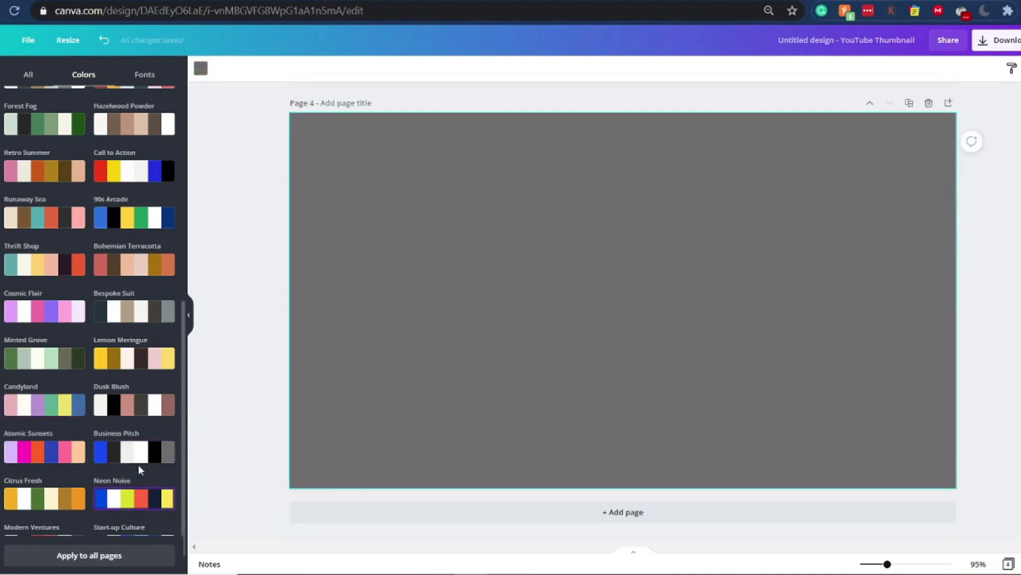
{"action": "scroll", "coordinate": [61, 279], "scroll_direction": "up", "scroll_amount": 4}
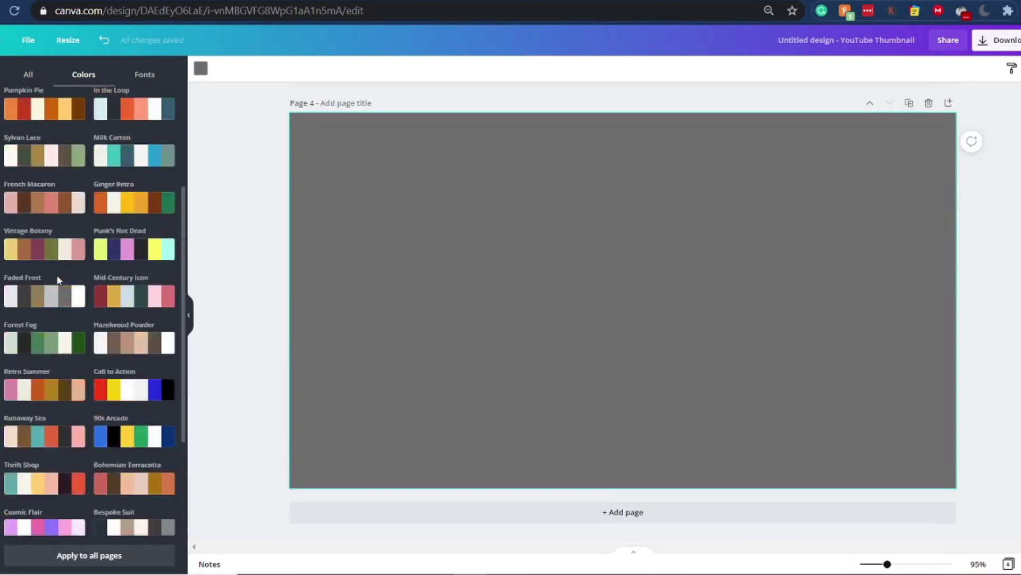
{"action": "scroll", "coordinate": [61, 275], "scroll_direction": "down", "scroll_amount": 5}
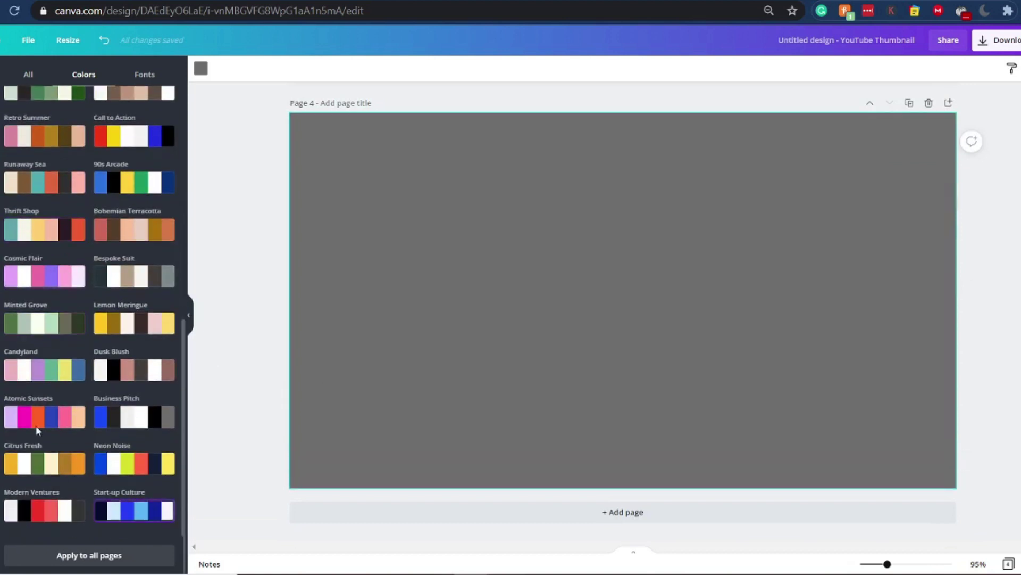
{"action": "scroll", "coordinate": [123, 160], "scroll_direction": "up", "scroll_amount": 8}
{"action": "scroll", "coordinate": [120, 297], "scroll_direction": "down", "scroll_amount": 8}
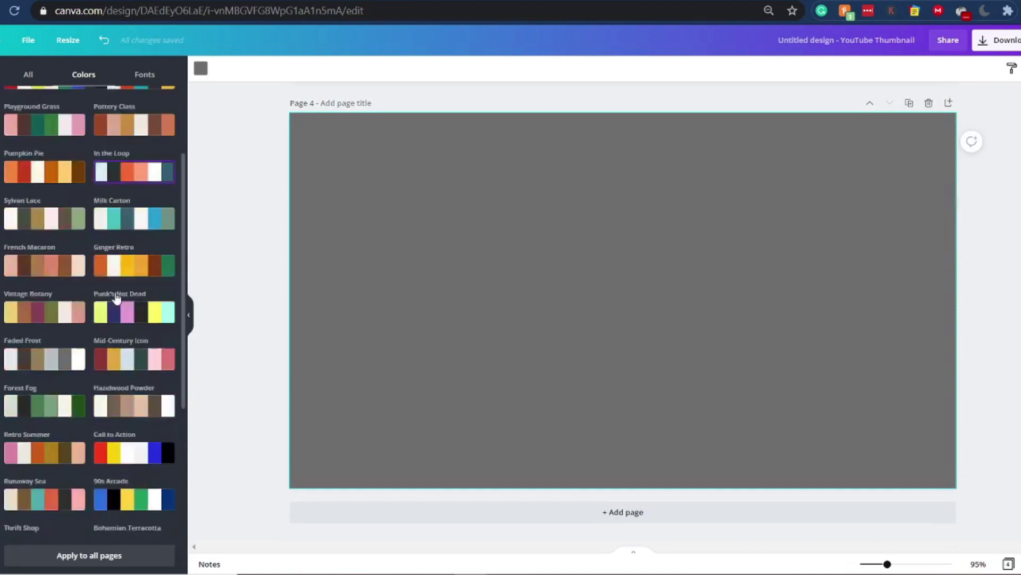
{"action": "left_click", "coordinate": [59, 188]}
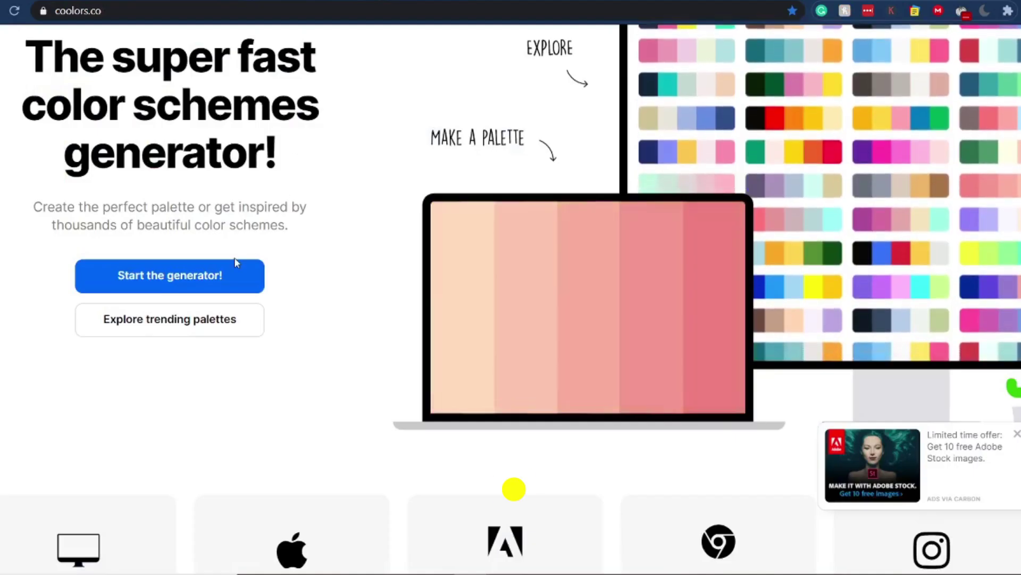
Open the Coolors trending colour palettes and scroll through the palette grid.
{"action": "scroll", "coordinate": [463, 258], "scroll_direction": "down", "scroll_amount": 10}
{"action": "scroll", "coordinate": [563, 263], "scroll_direction": "up", "scroll_amount": 6}
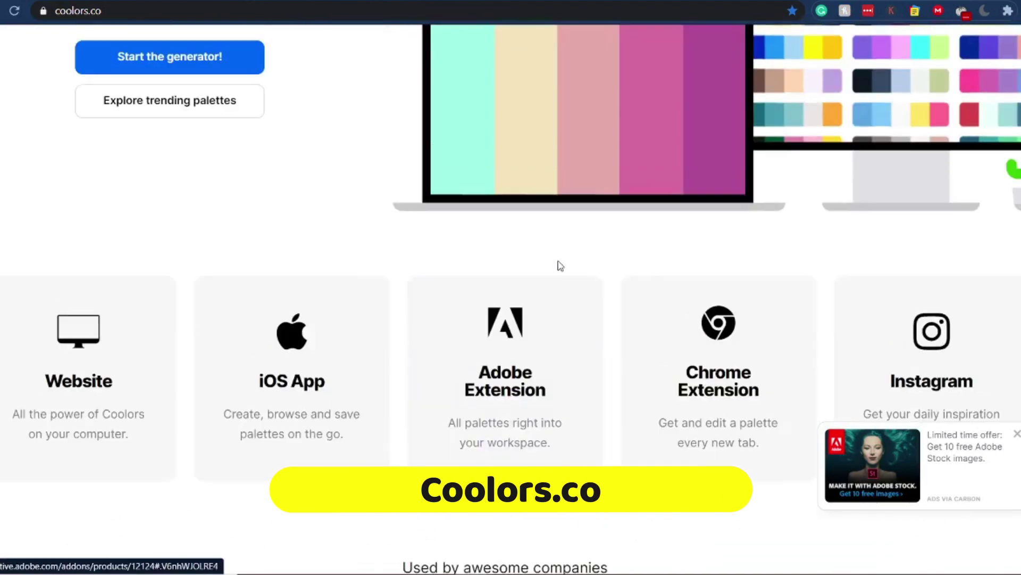
{"action": "scroll", "coordinate": [560, 266], "scroll_direction": "up", "scroll_amount": 5}
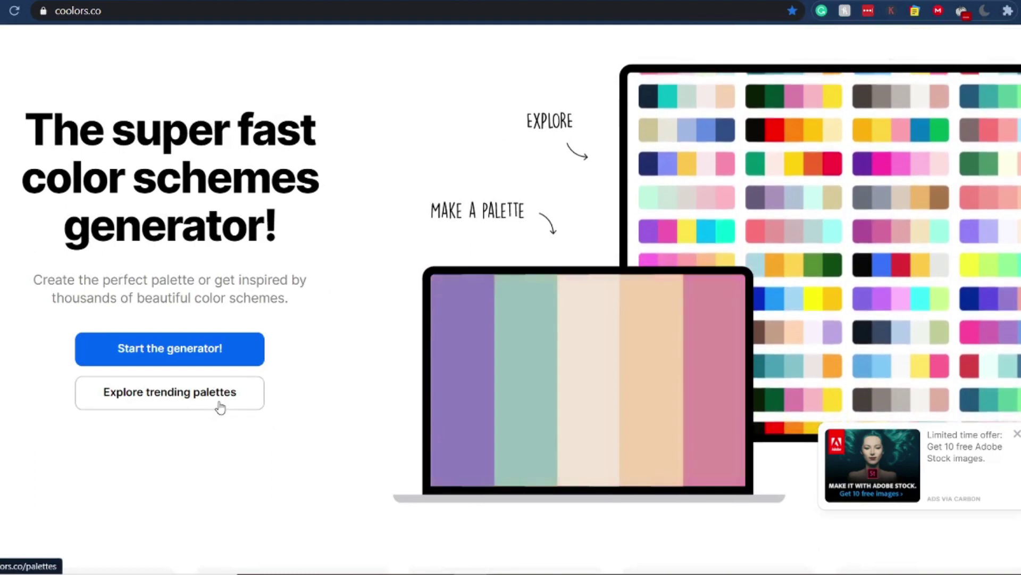
{"action": "left_click", "coordinate": [258, 341]}
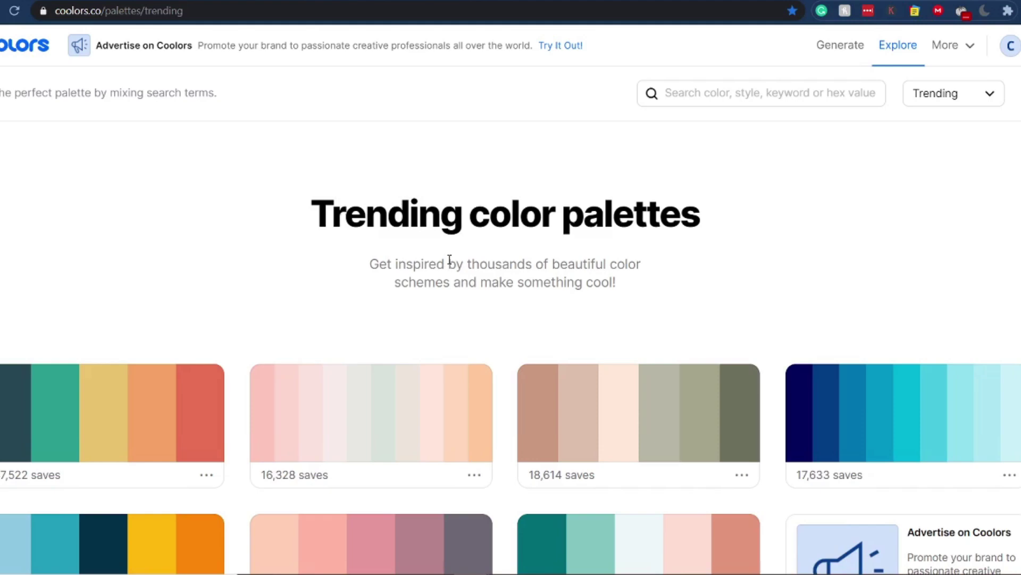
{"action": "scroll", "coordinate": [452, 263], "scroll_direction": "down", "scroll_amount": 18}
{"action": "scroll", "coordinate": [456, 271], "scroll_direction": "down", "scroll_amount": 10}
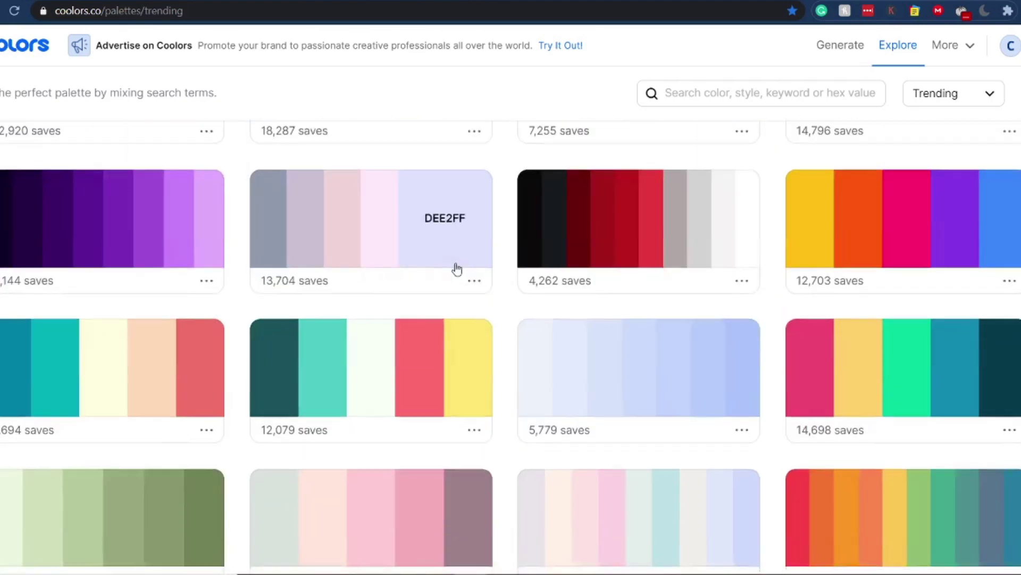
{"action": "scroll", "coordinate": [486, 292], "scroll_direction": "up", "scroll_amount": 4}
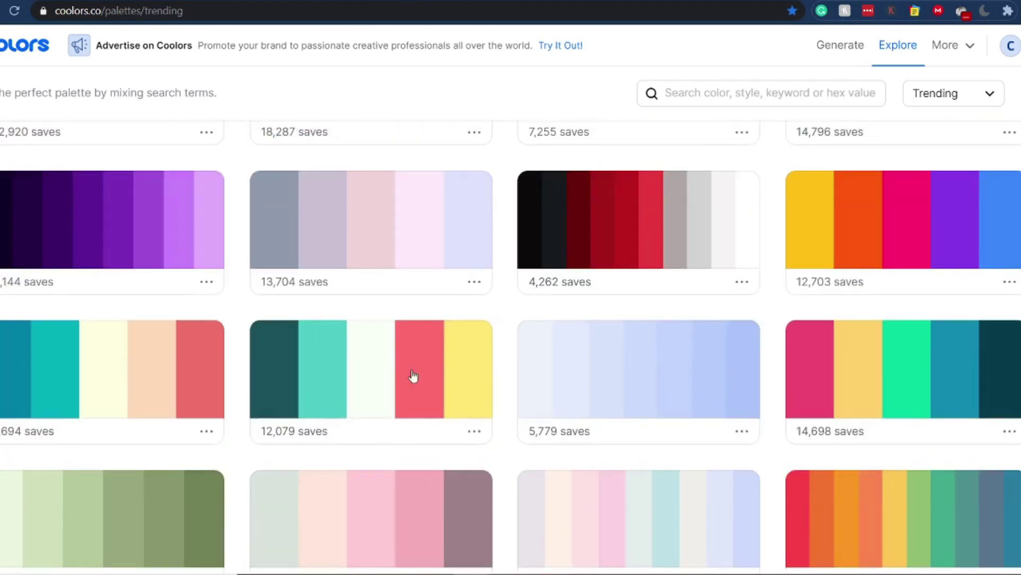
Copy teal #1A535C from Coolors and paste it as page 4's custom background colour.
{"action": "left_click", "coordinate": [291, 375]}
{"action": "key", "text": "ctrl+Tab"}
{"action": "left_click", "coordinate": [201, 69]}
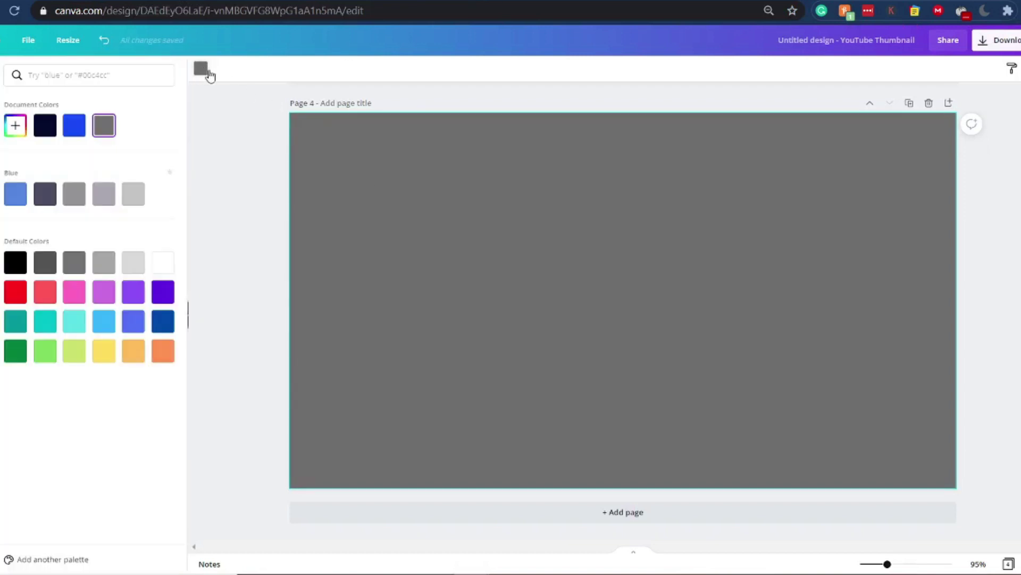
{"action": "left_click", "coordinate": [16, 126]}
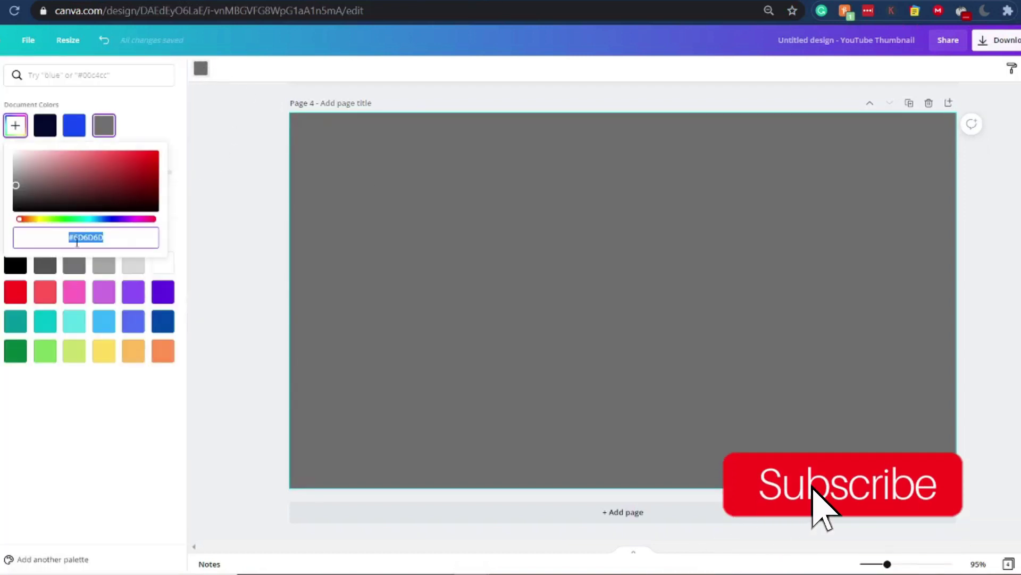
{"action": "type", "text": "#1A535C"}
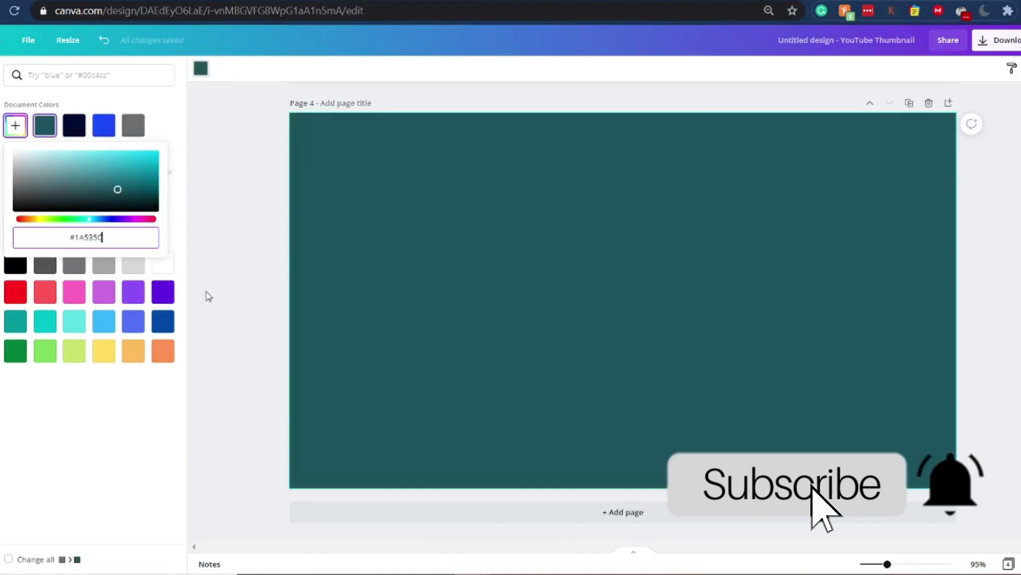
{"action": "left_click", "coordinate": [228, 283]}
{"action": "scroll", "coordinate": [336, 258], "scroll_direction": "up", "scroll_amount": 5}
{"action": "key", "text": "ctrl+Tab"}
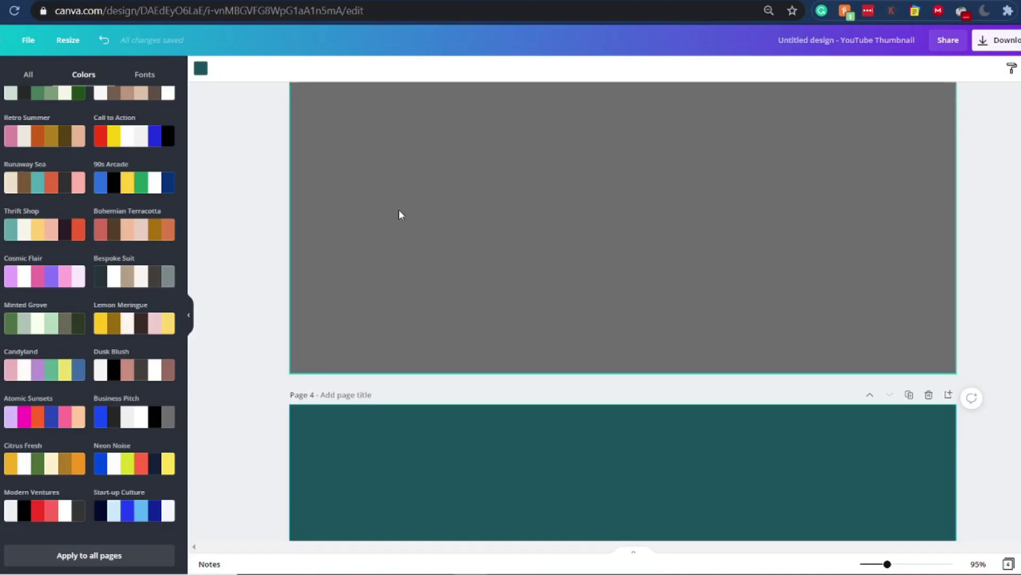
{"action": "scroll", "coordinate": [525, 302], "scroll_direction": "down", "scroll_amount": 5}
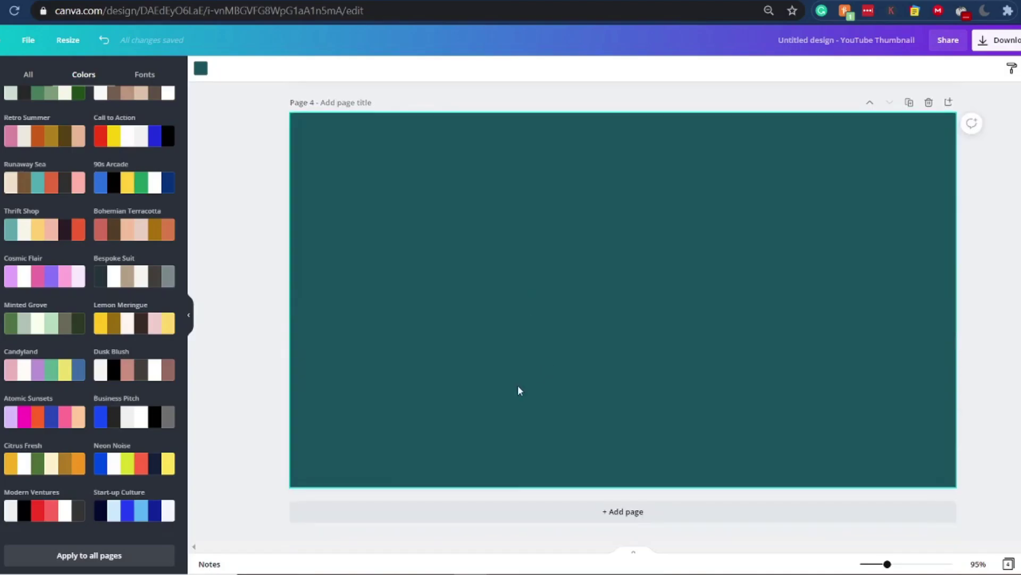
{"action": "scroll", "coordinate": [500, 320], "scroll_direction": "up", "scroll_amount": 15}
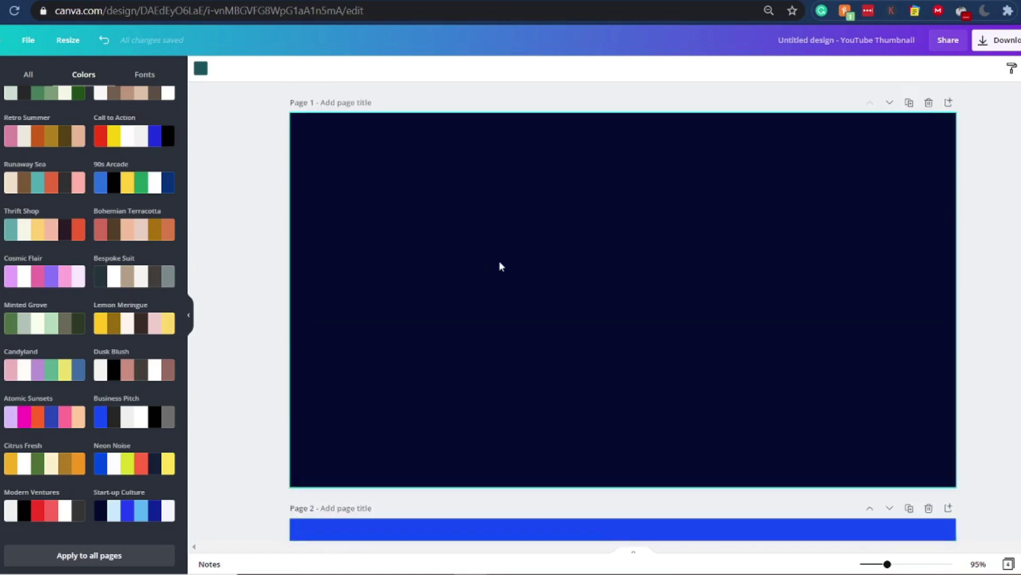
Open the Download options for the Canva design.
{"action": "left_click", "coordinate": [1003, 43]}
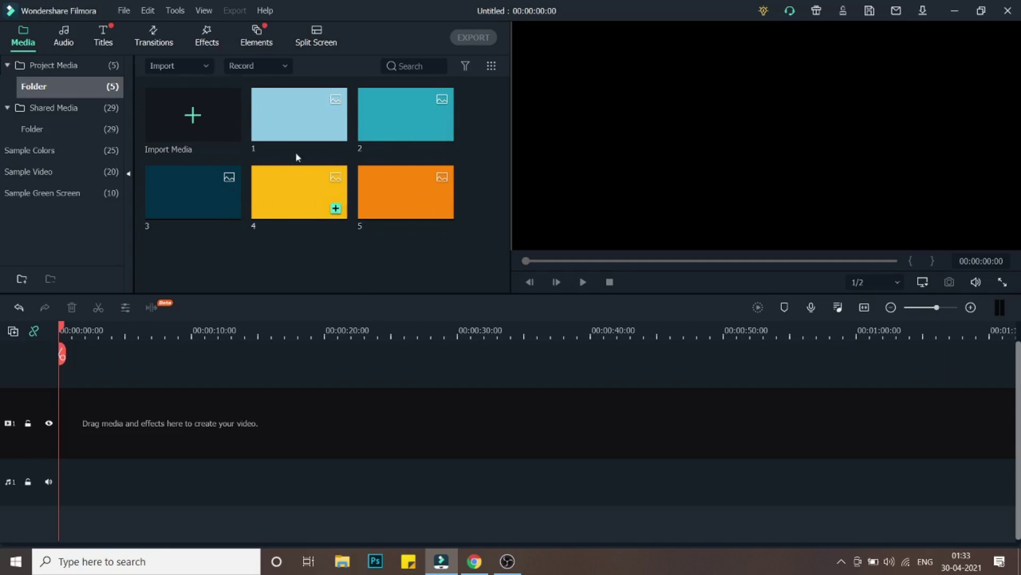
Put background clip 1 at the timeline start and trim it to end at 10 seconds.
{"action": "left_click_drag", "start_coordinate": [275, 112], "coordinate": [44, 454]}
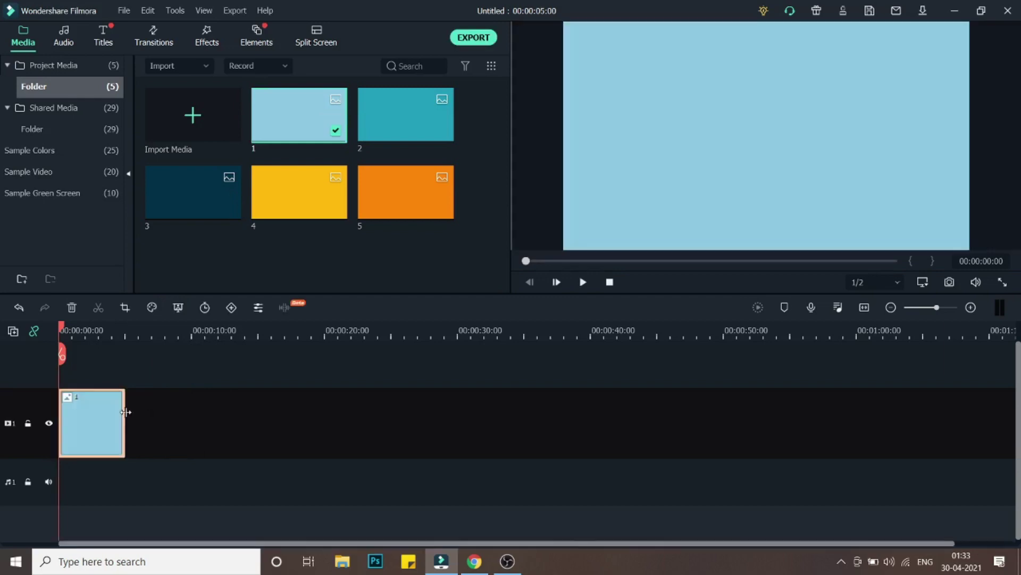
{"action": "left_click_drag", "start_coordinate": [125, 412], "coordinate": [220, 411]}
{"action": "left_click_drag", "start_coordinate": [214, 327], "coordinate": [191, 326]}
{"action": "left_click_drag", "start_coordinate": [219, 402], "coordinate": [191, 401]}
{"action": "left_click", "coordinate": [185, 330]}
{"action": "left_click_drag", "start_coordinate": [185, 330], "coordinate": [32, 326]}
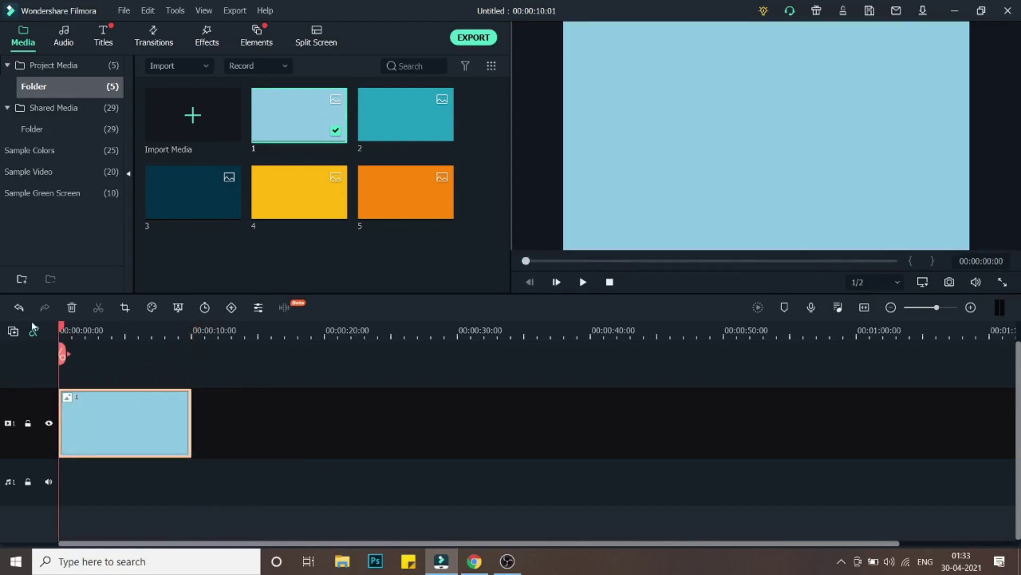
Add the Basic 6 title over clip 1, extend it to 10 seconds, and open Advanced editing.
{"action": "left_click", "coordinate": [103, 37]}
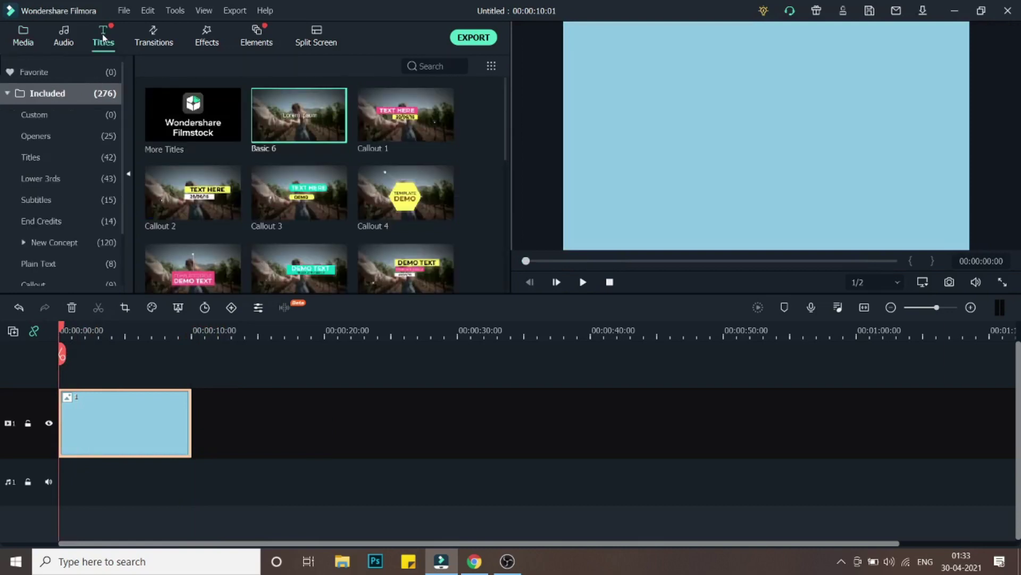
{"action": "left_click_drag", "start_coordinate": [306, 134], "coordinate": [57, 369]}
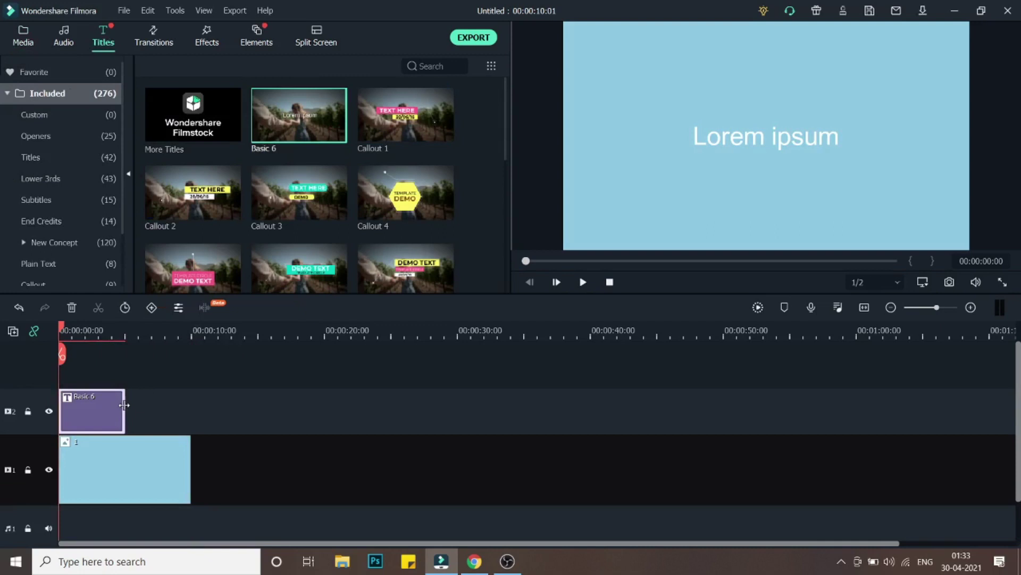
{"action": "left_click_drag", "start_coordinate": [125, 405], "coordinate": [191, 405]}
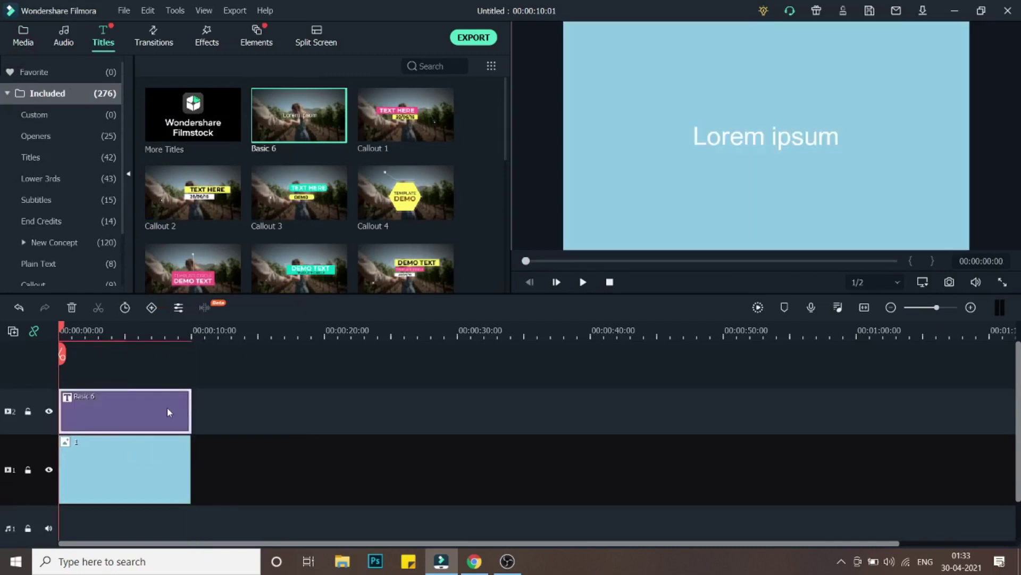
{"action": "double_click", "coordinate": [166, 408]}
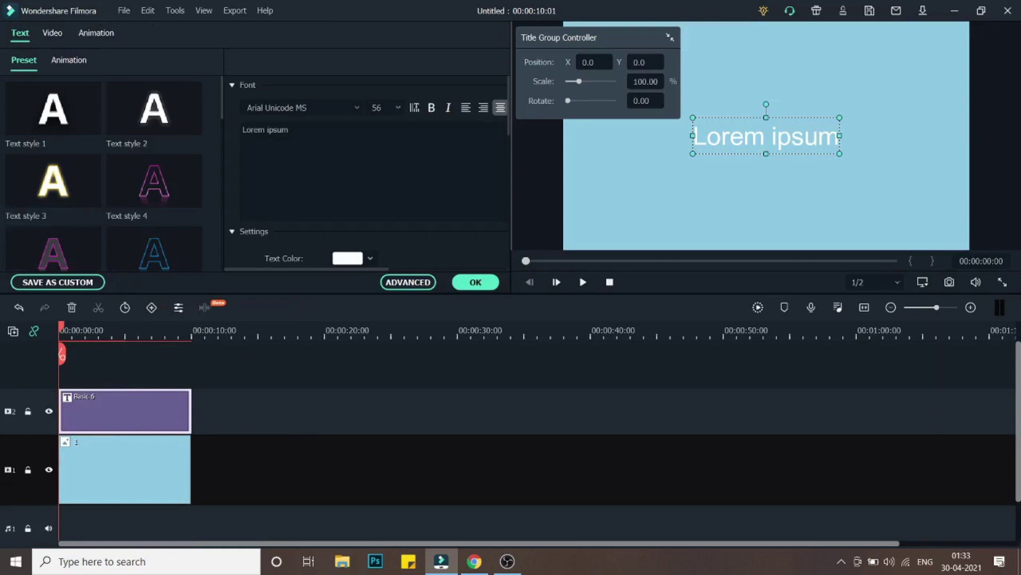
{"action": "left_click", "coordinate": [360, 150]}
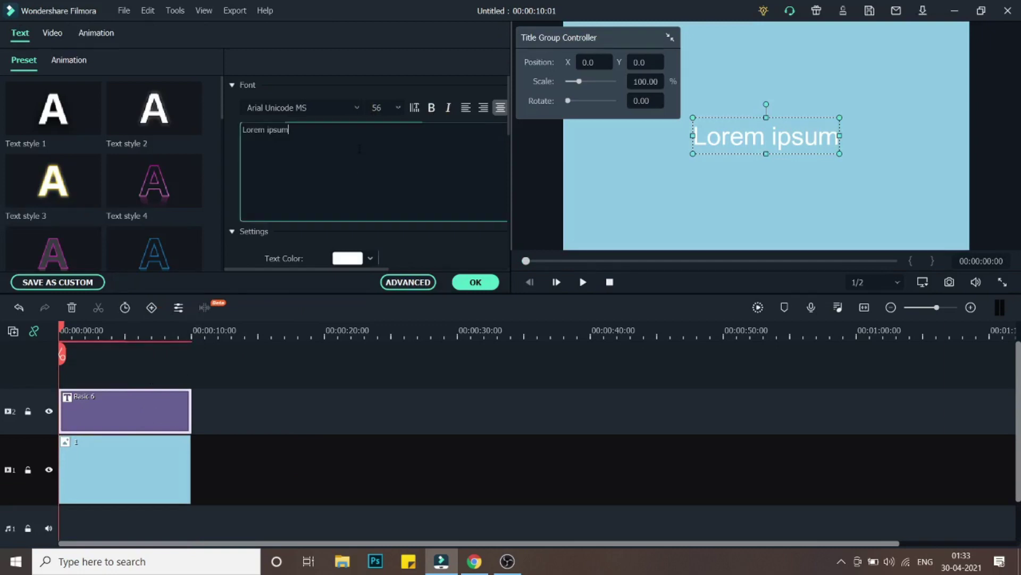
{"action": "left_click", "coordinate": [405, 283]}
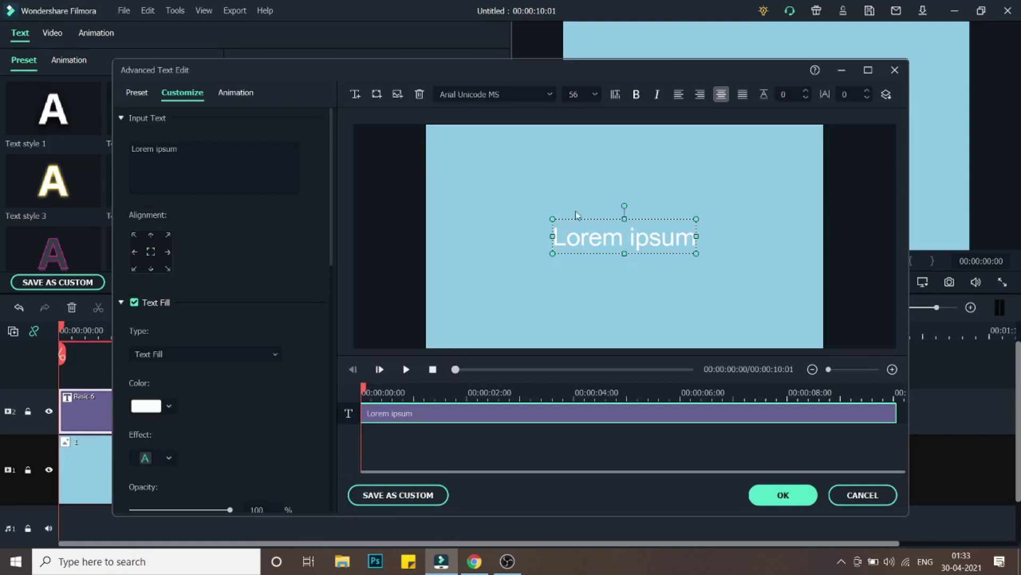
Replace the Lorem ipsum placeholder with 'Traveling Next to'.
{"action": "double_click", "coordinate": [607, 245]}
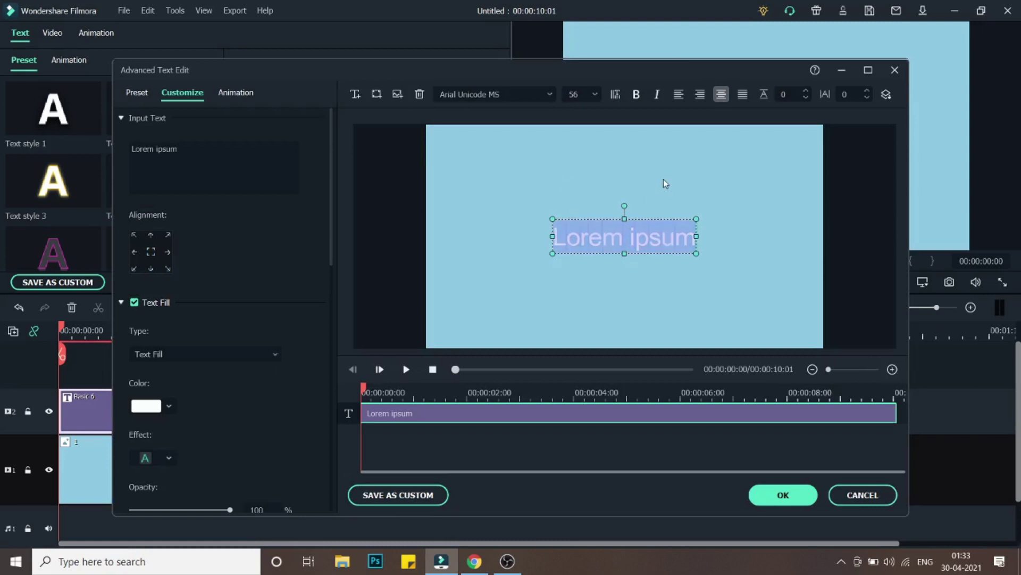
{"action": "type", "text": "Traveli"}
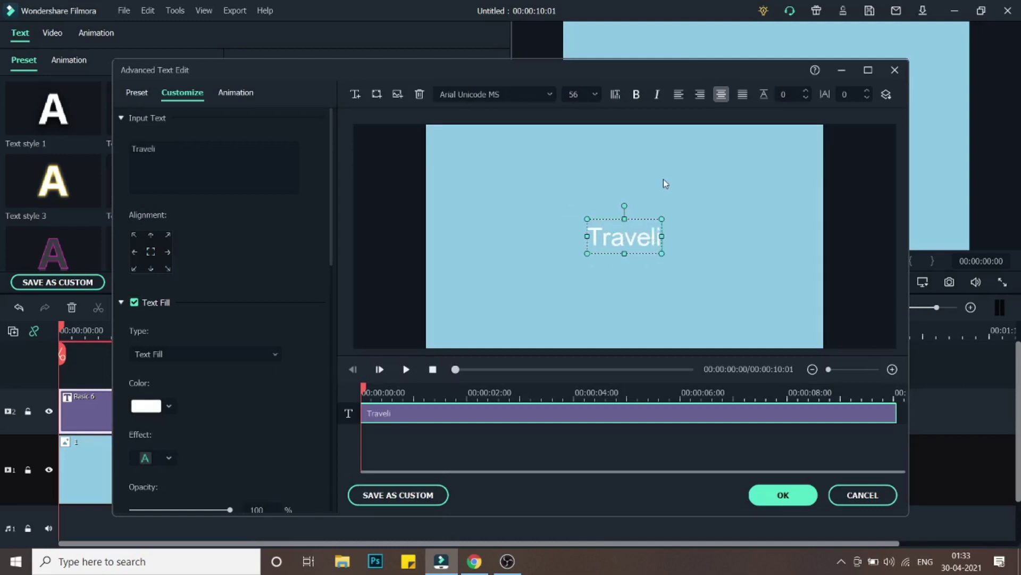
{"action": "type", "text": "ng Ne"}
{"action": "type", "text": "xt to"}
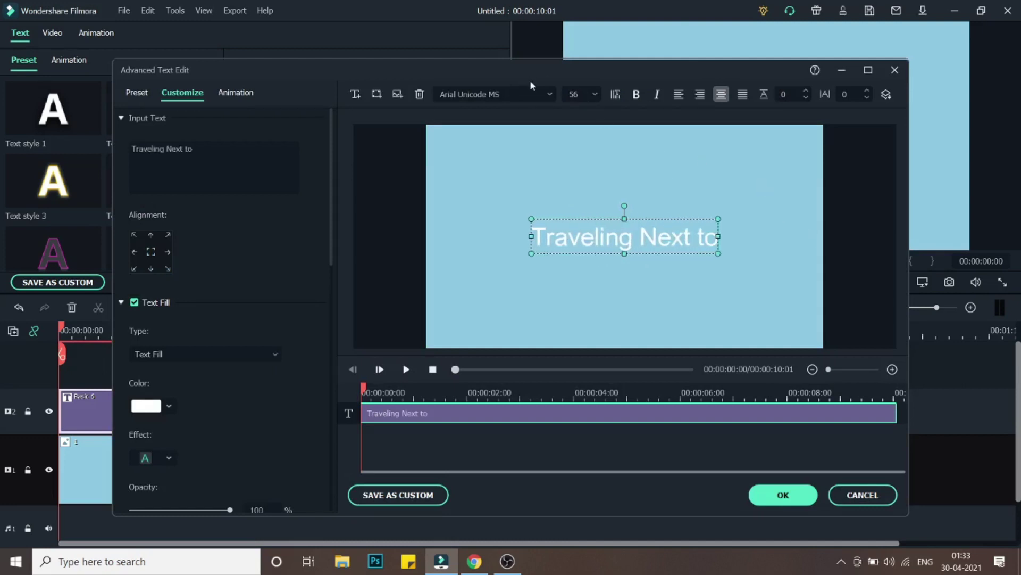
Set the title font to Bebas Neue Bold at size 60 and shift the text box left.
{"action": "left_click", "coordinate": [551, 97]}
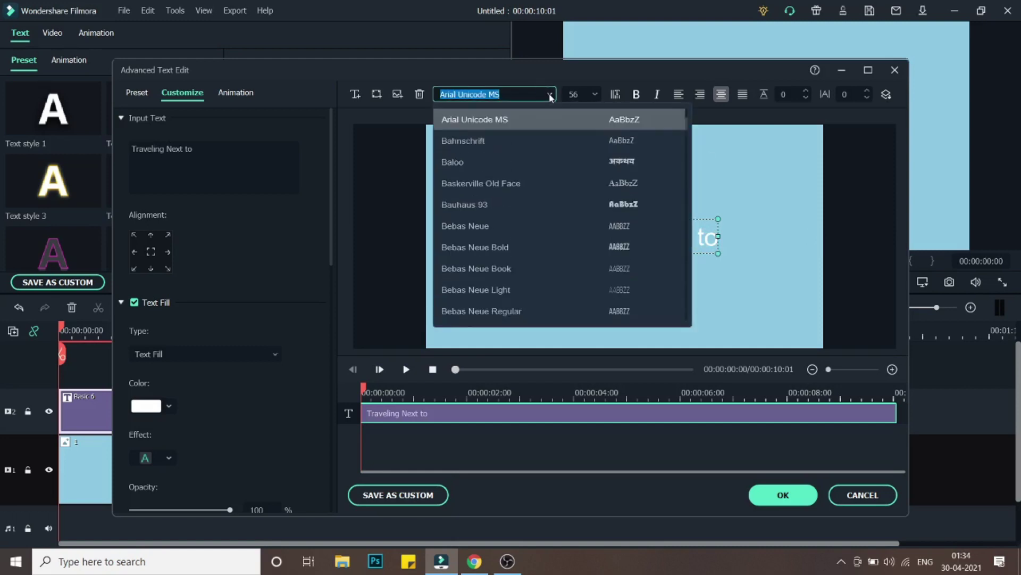
{"action": "left_click", "coordinate": [531, 250]}
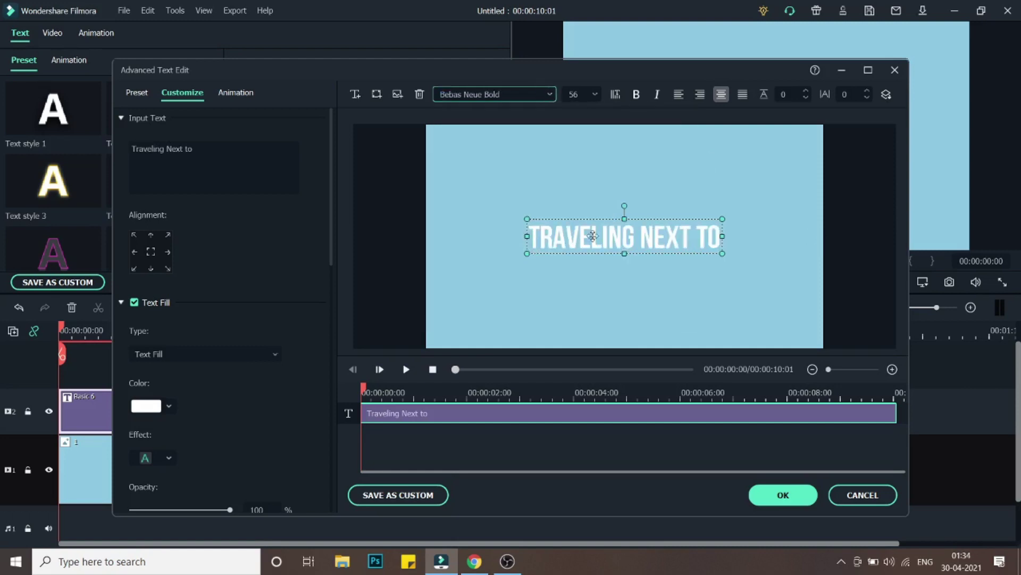
{"action": "left_click_drag", "start_coordinate": [598, 234], "coordinate": [546, 234]}
{"action": "left_click", "coordinate": [585, 89]}
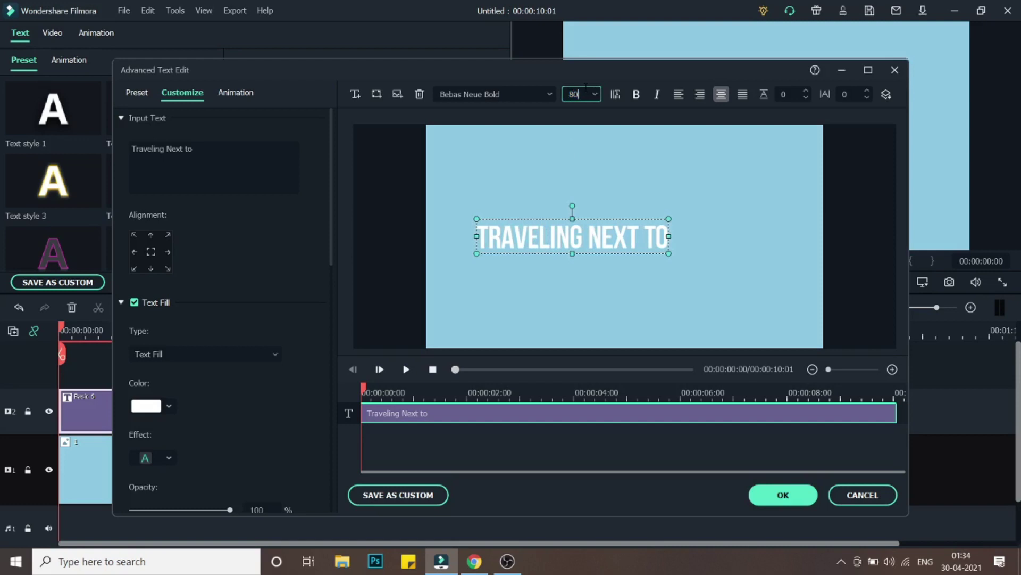
{"action": "key", "text": "Return"}
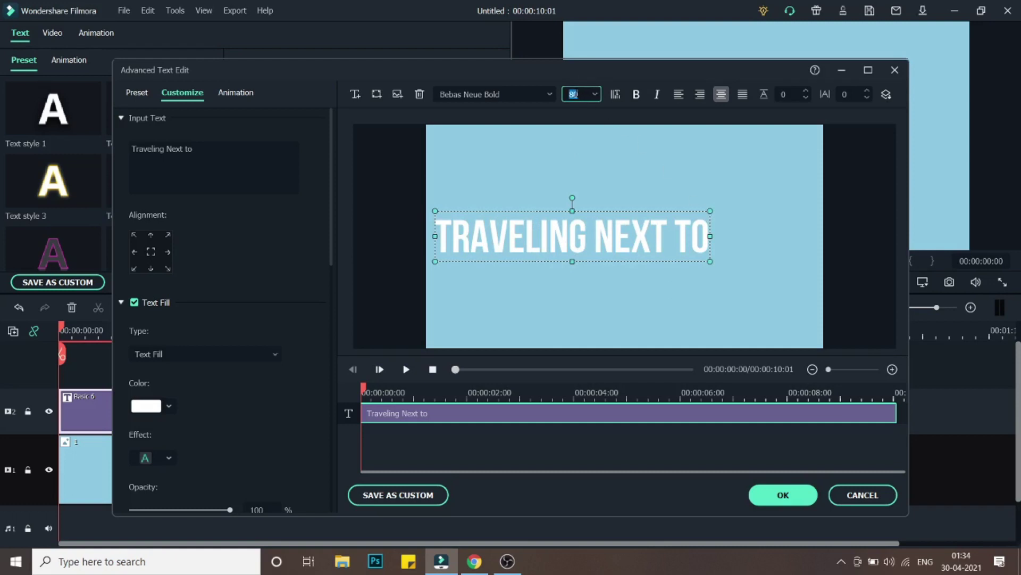
{"action": "key", "text": "Return"}
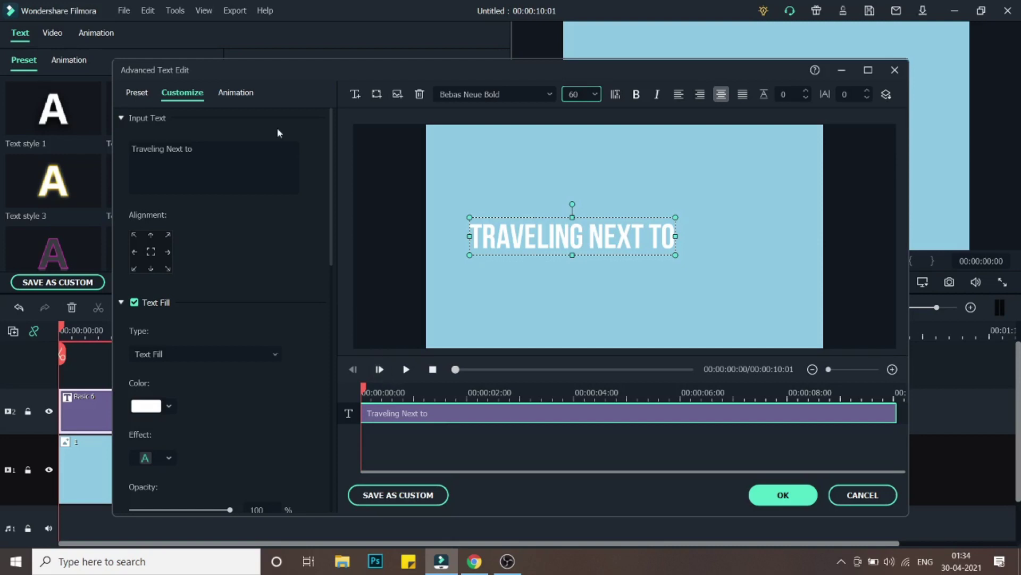
Apply the Down Dir Insert animation to the title and scrub the preview to check it.
{"action": "left_click", "coordinate": [243, 94]}
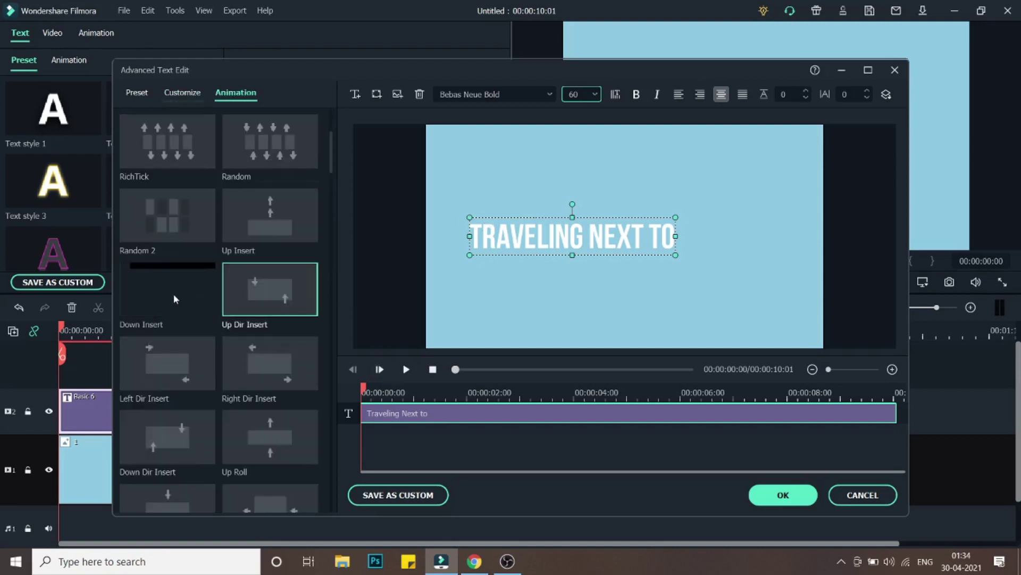
{"action": "double_click", "coordinate": [276, 301]}
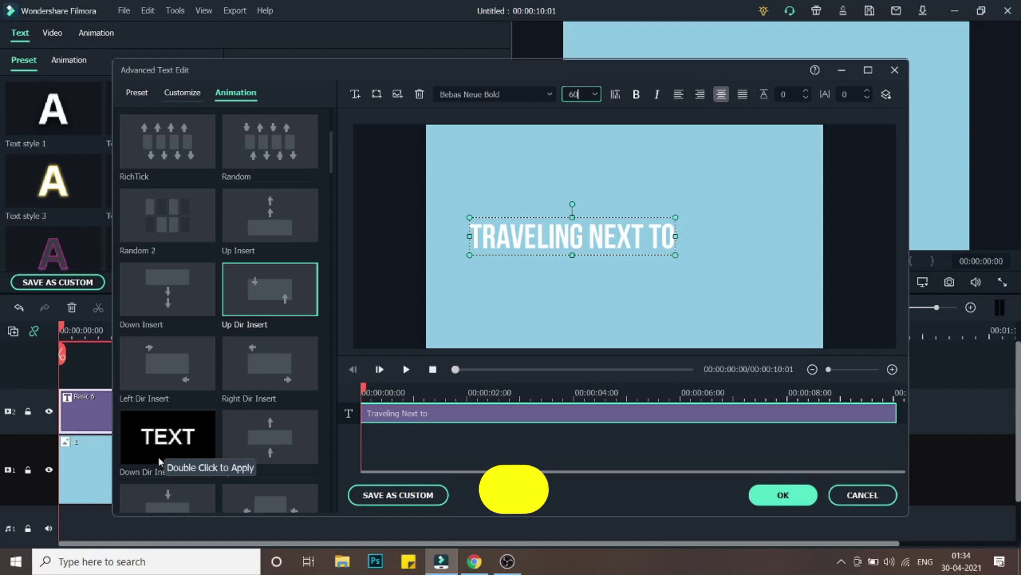
{"action": "double_click", "coordinate": [180, 438]}
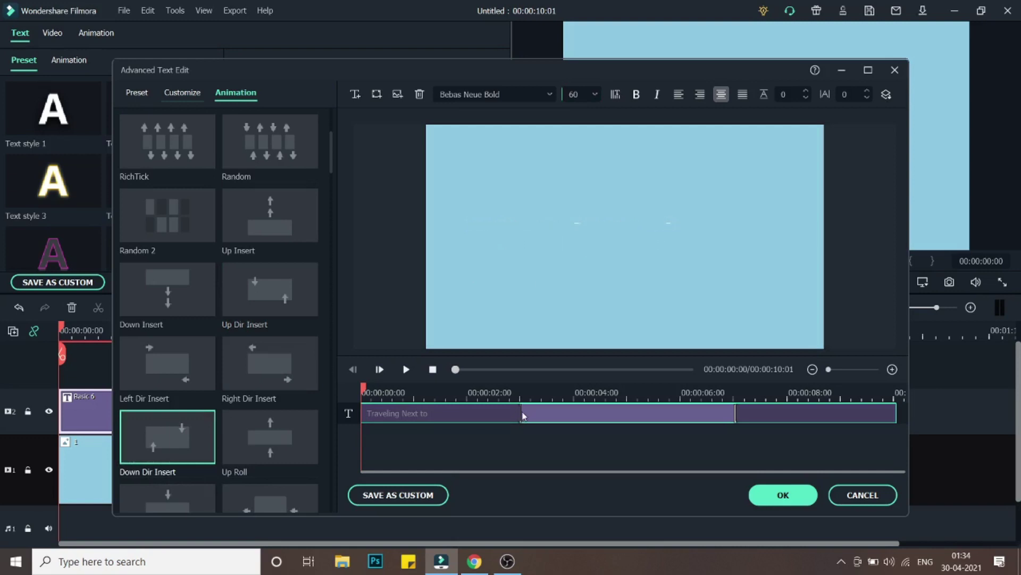
{"action": "left_click_drag", "start_coordinate": [485, 413], "coordinate": [873, 418]}
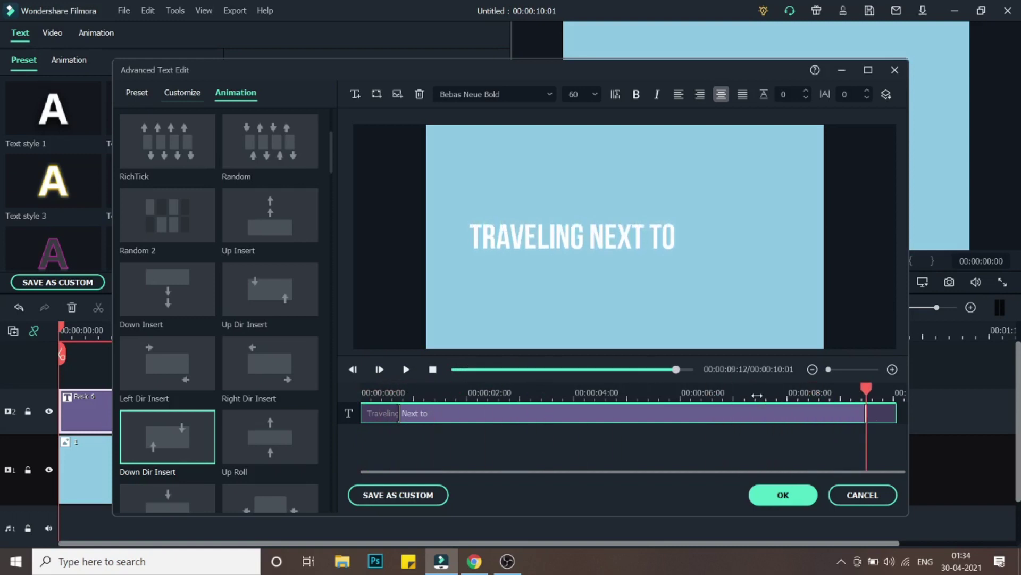
Add a second text box in Bebas Neue Book, placed right of NEXT TO.
{"action": "left_click", "coordinate": [355, 95]}
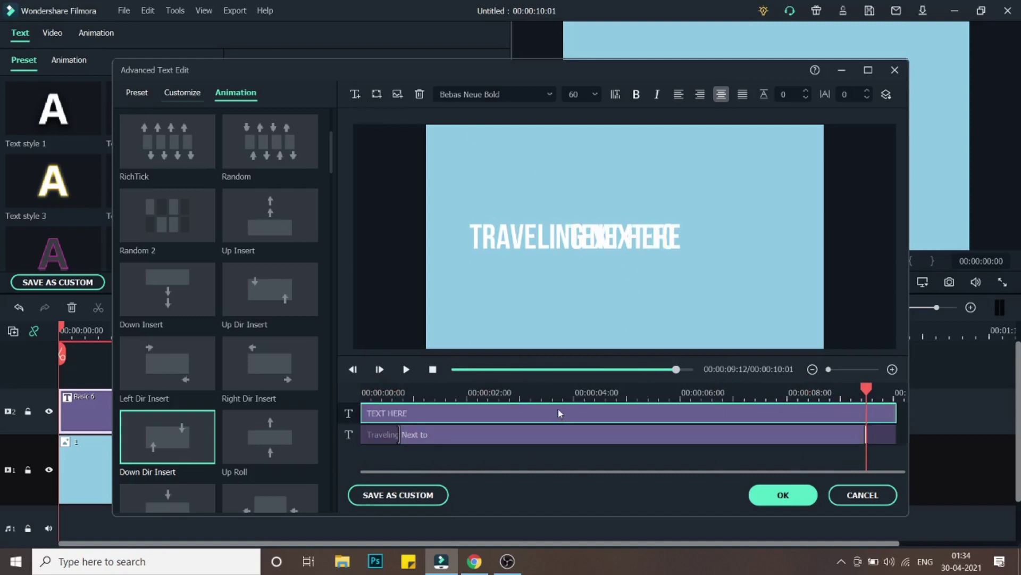
{"action": "left_click", "coordinate": [628, 241]}
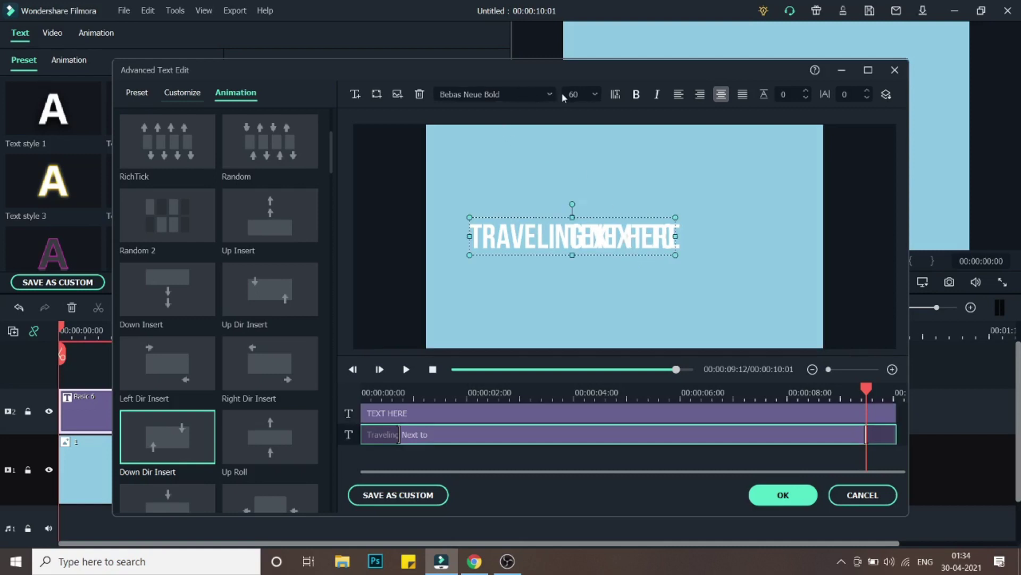
{"action": "left_click", "coordinate": [521, 413]}
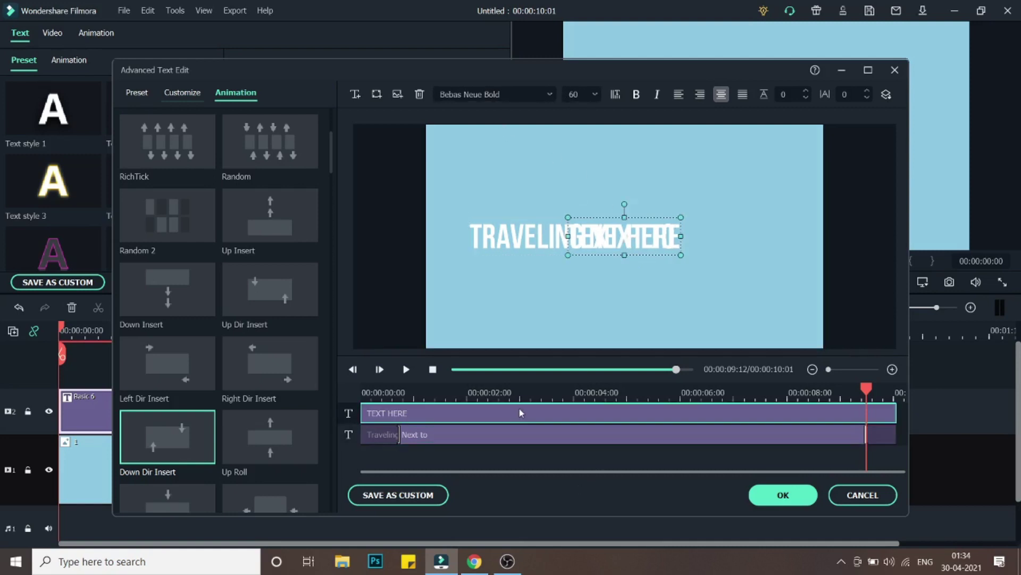
{"action": "left_click", "coordinate": [550, 97]}
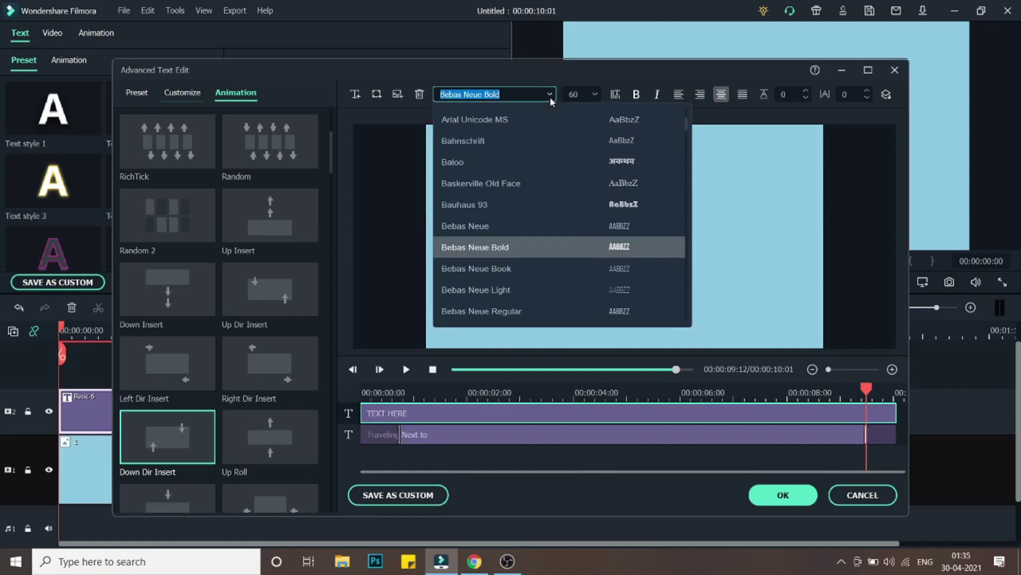
{"action": "left_click", "coordinate": [531, 273]}
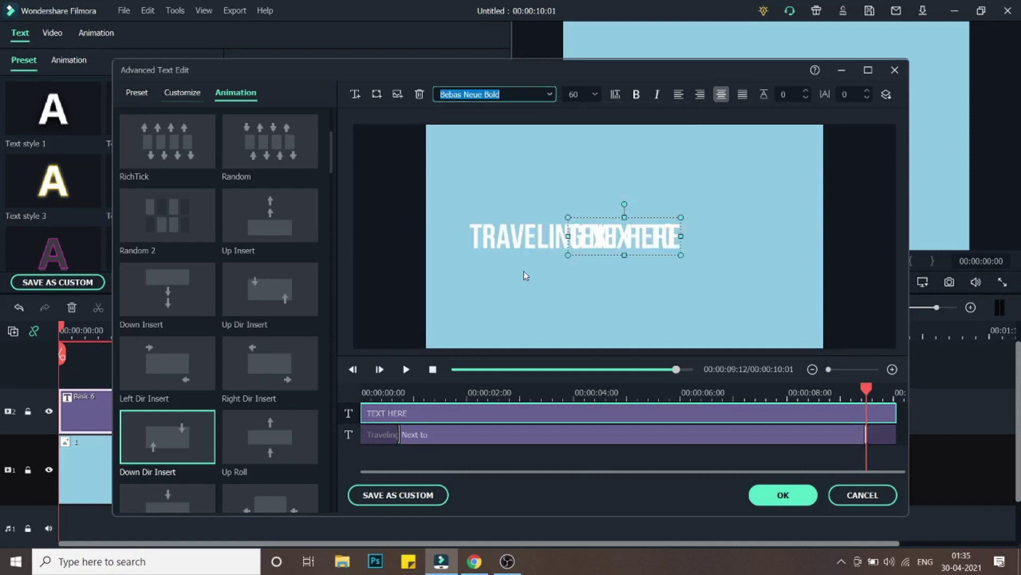
{"action": "left_click_drag", "start_coordinate": [630, 240], "coordinate": [721, 248]}
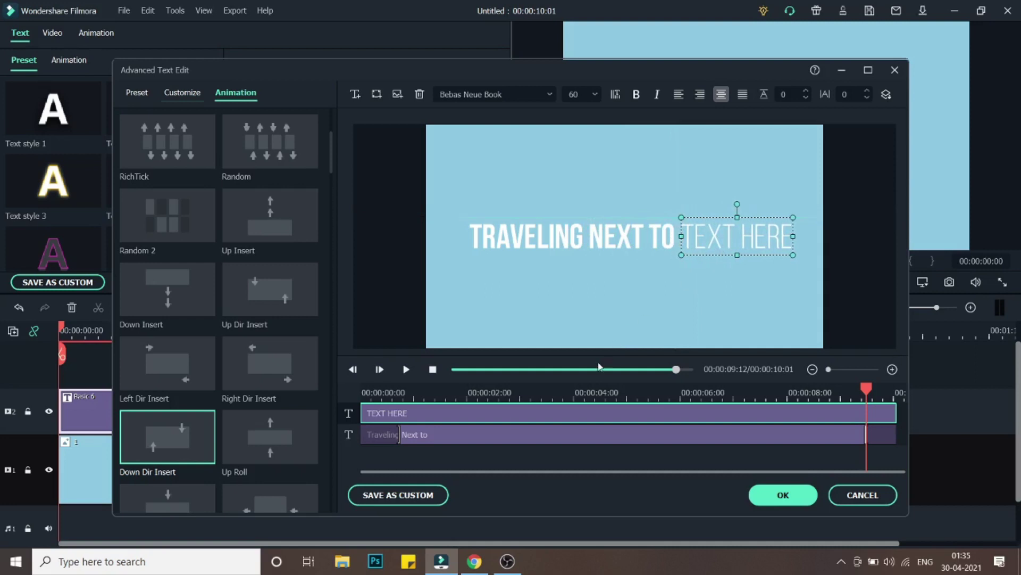
Retype the second line as 'Australia' and give it the Up Dir Insert animation.
{"action": "double_click", "coordinate": [747, 236]}
{"action": "type", "text": "A"}
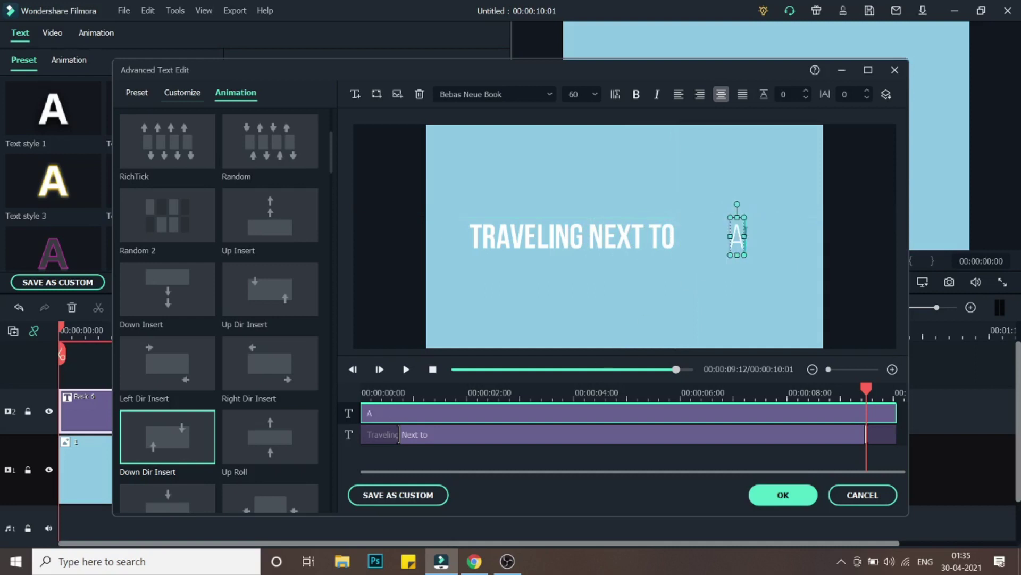
{"action": "type", "text": "ustralia"}
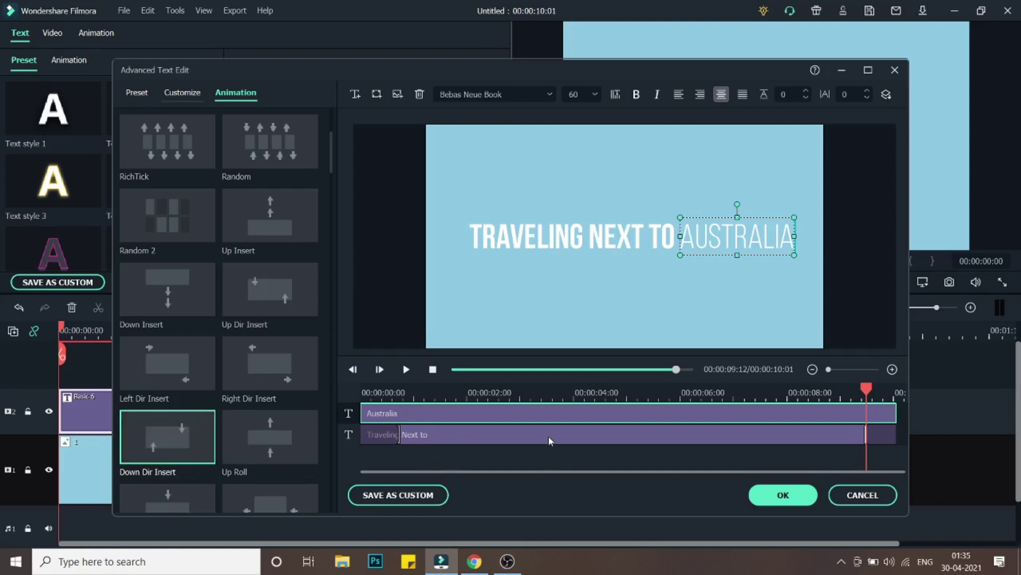
{"action": "double_click", "coordinate": [270, 305]}
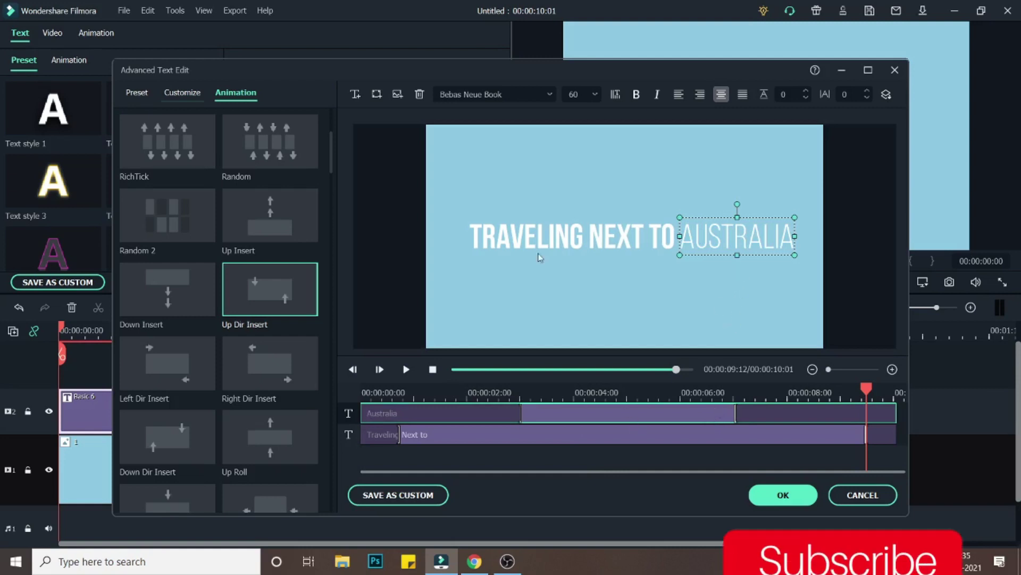
Add a 'Japan' text layer and place it over AUSTRALIA.
{"action": "left_click", "coordinate": [355, 95]}
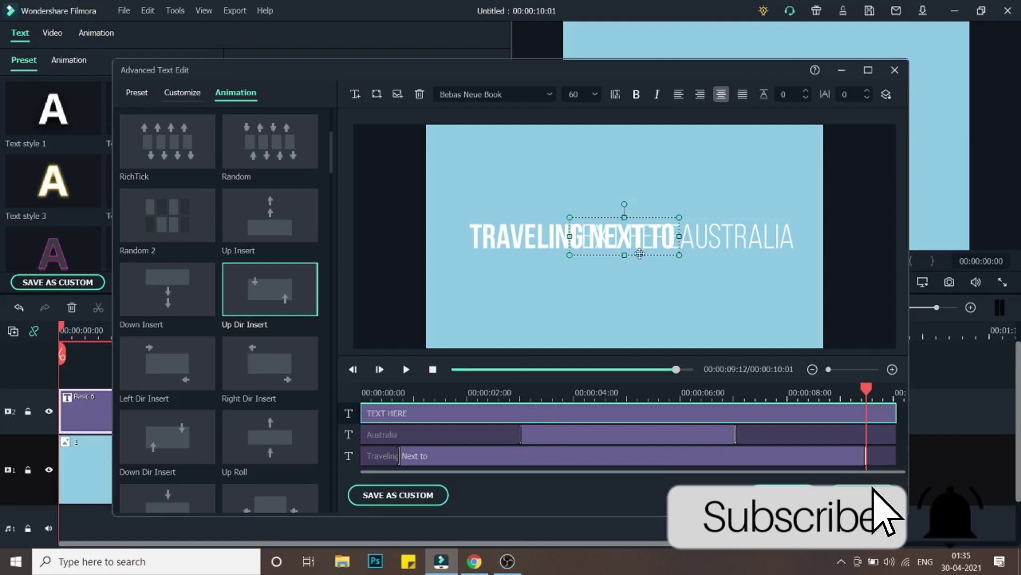
{"action": "double_click", "coordinate": [639, 230]}
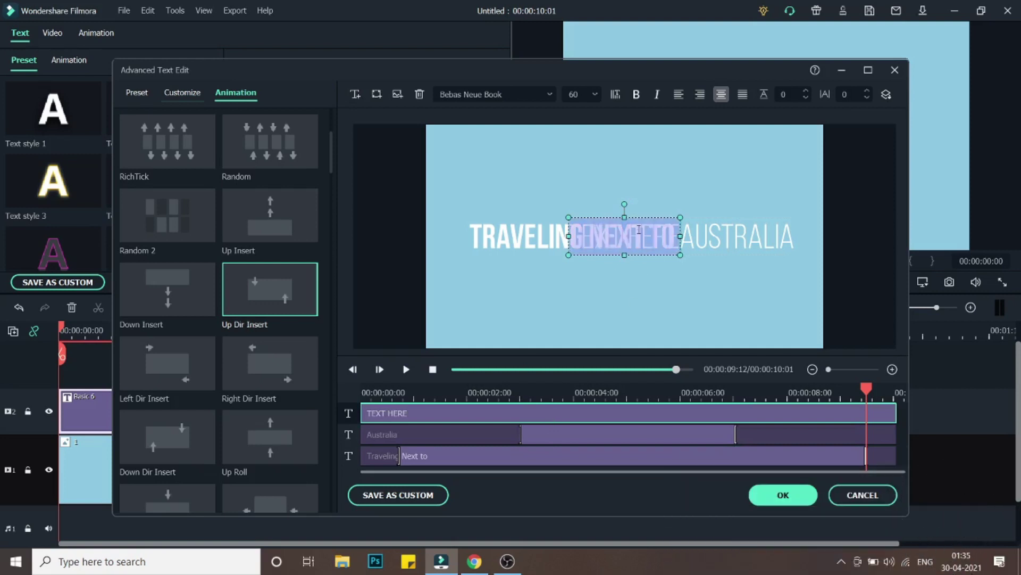
{"action": "type", "text": "Japa"}
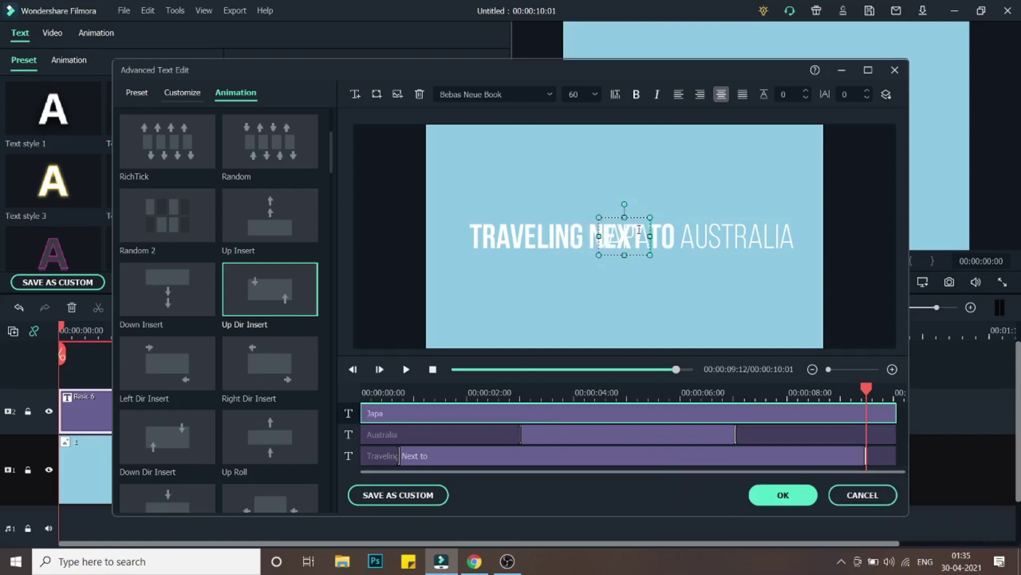
{"action": "type", "text": "n"}
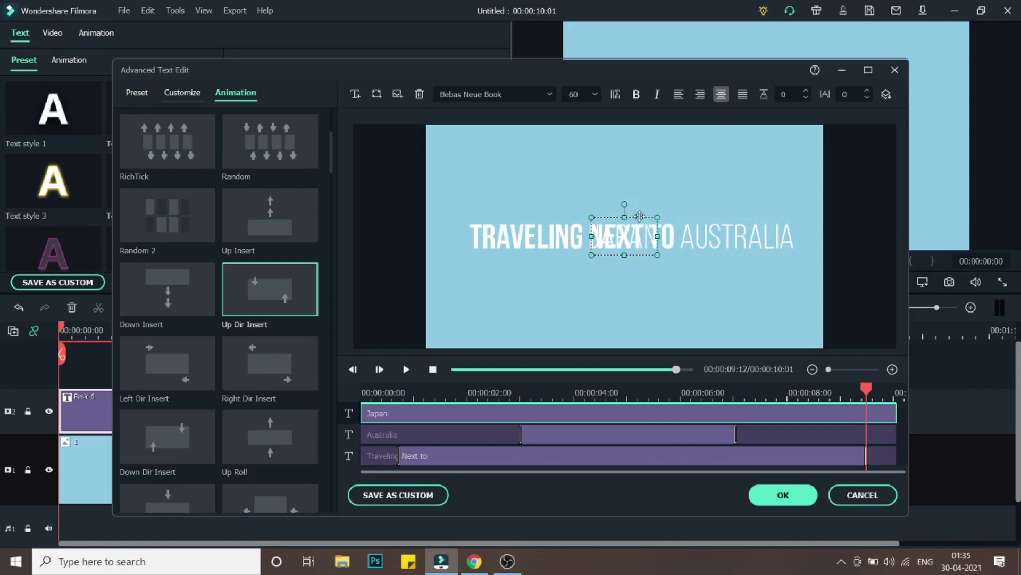
{"action": "left_click", "coordinate": [641, 218]}
{"action": "left_click_drag", "start_coordinate": [639, 237], "coordinate": [745, 243]}
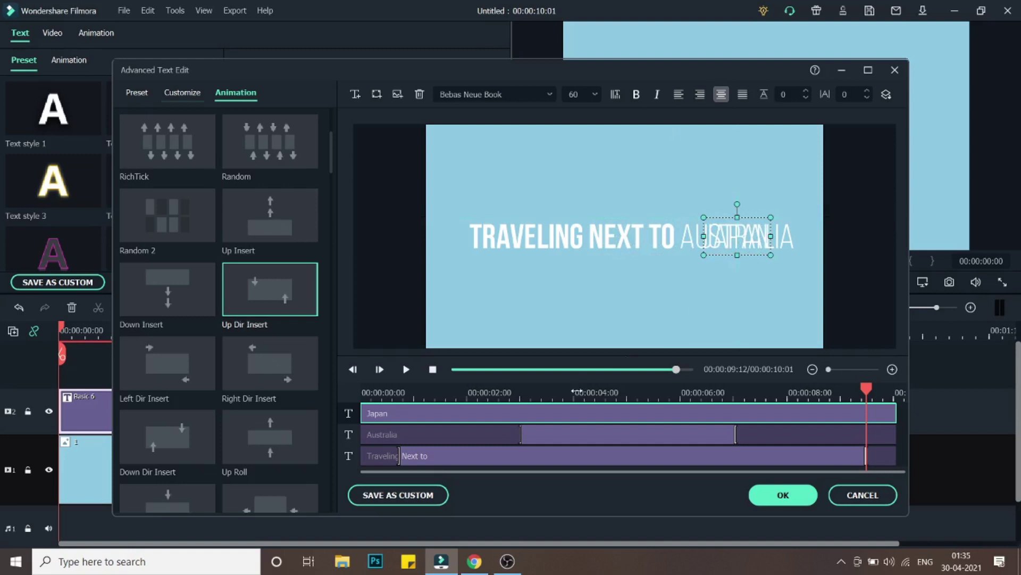
Add 'egypt' and 'Spain' text layers, moving Spain over AUSTRALIA.
{"action": "left_click", "coordinate": [355, 94]}
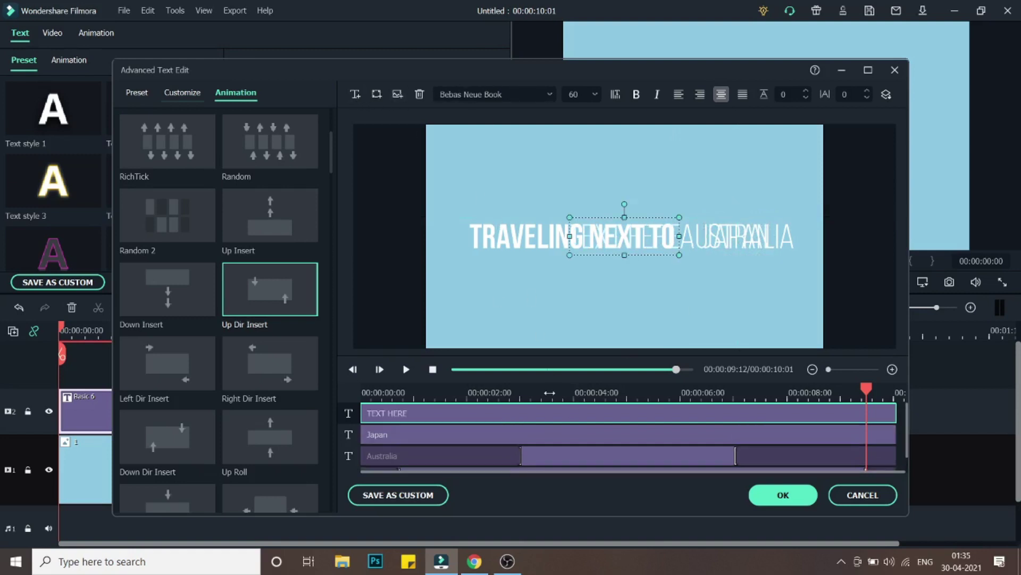
{"action": "type", "text": "egypt"}
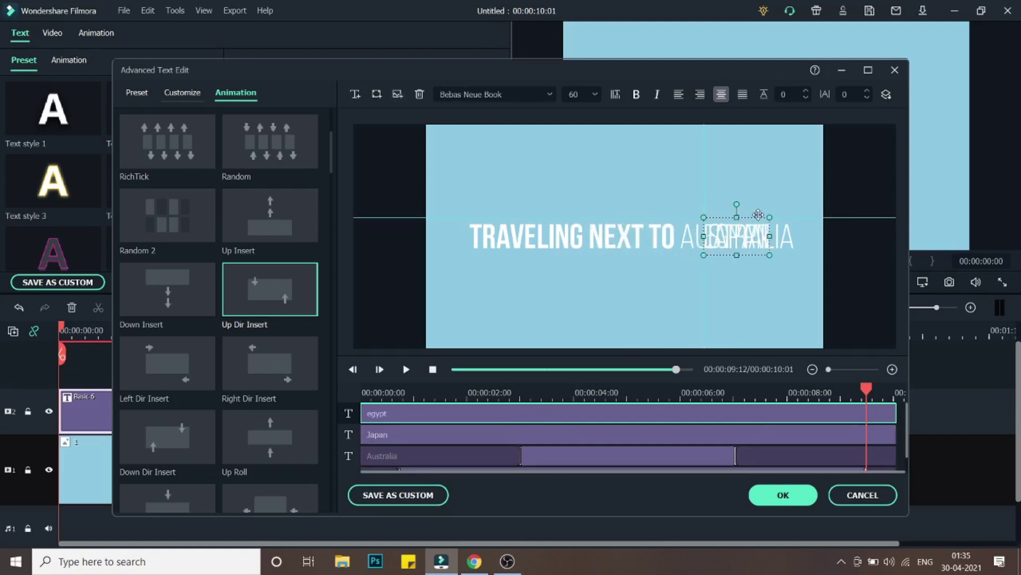
{"action": "left_click", "coordinate": [355, 94]}
{"action": "type", "text": "Spain"}
{"action": "left_click_drag", "start_coordinate": [640, 224], "coordinate": [731, 233]}
Trim the Australia text clip so it starts where 'Next to' begins.
{"action": "scroll", "coordinate": [567, 448], "scroll_direction": "down", "scroll_amount": 1}
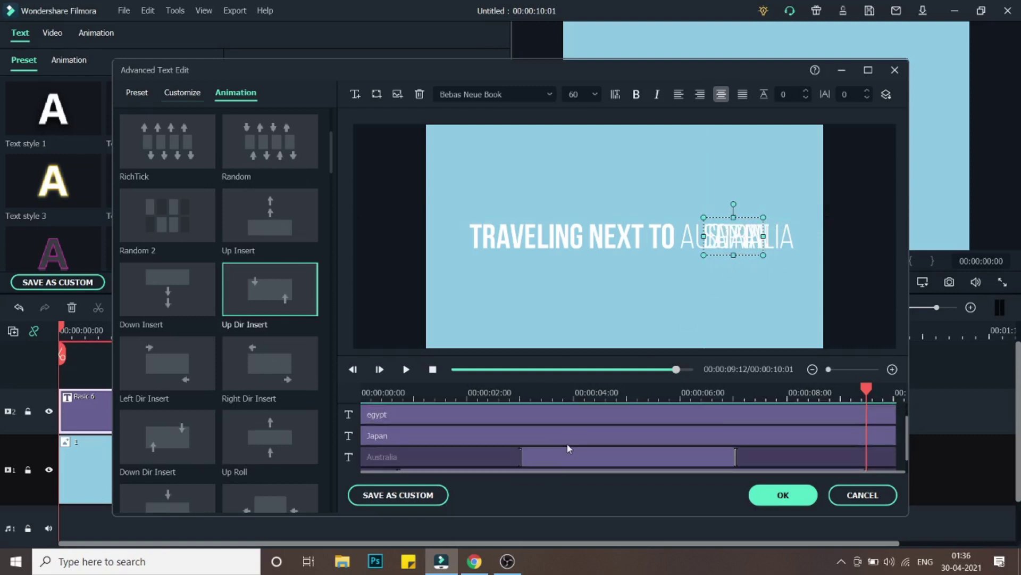
{"action": "scroll", "coordinate": [558, 453], "scroll_direction": "down", "scroll_amount": 1}
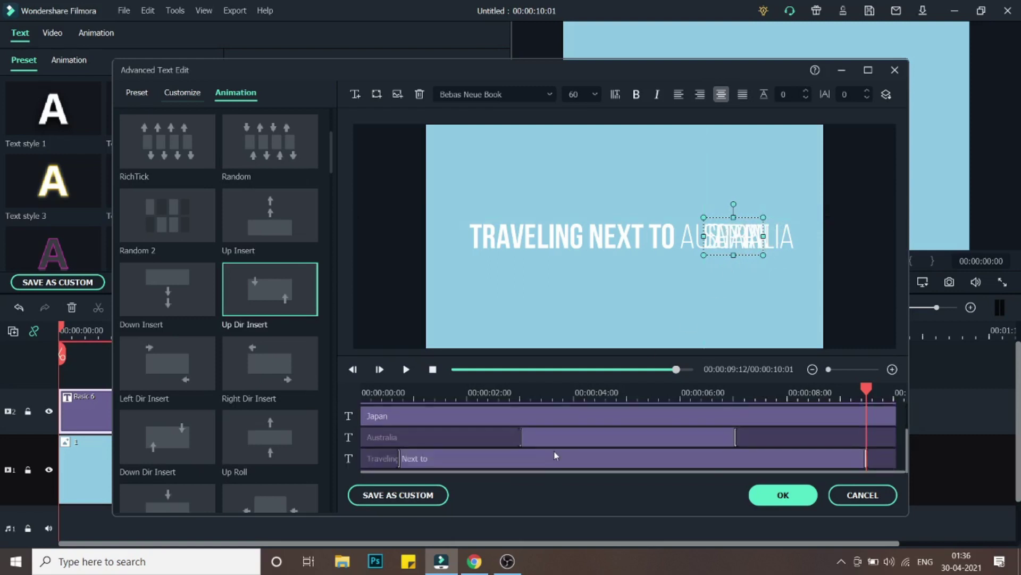
{"action": "left_click", "coordinate": [394, 435]}
{"action": "left_click_drag", "start_coordinate": [364, 437], "coordinate": [388, 440]}
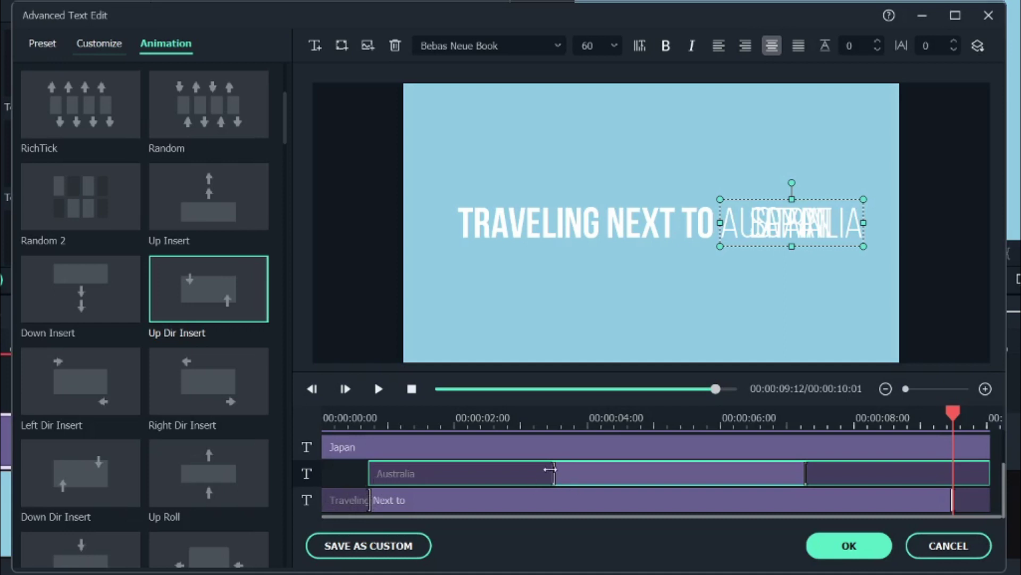
Move Australia's animation marker earlier, cut the clip to about one second, and start it slightly later.
{"action": "left_click_drag", "start_coordinate": [552, 472], "coordinate": [404, 475]}
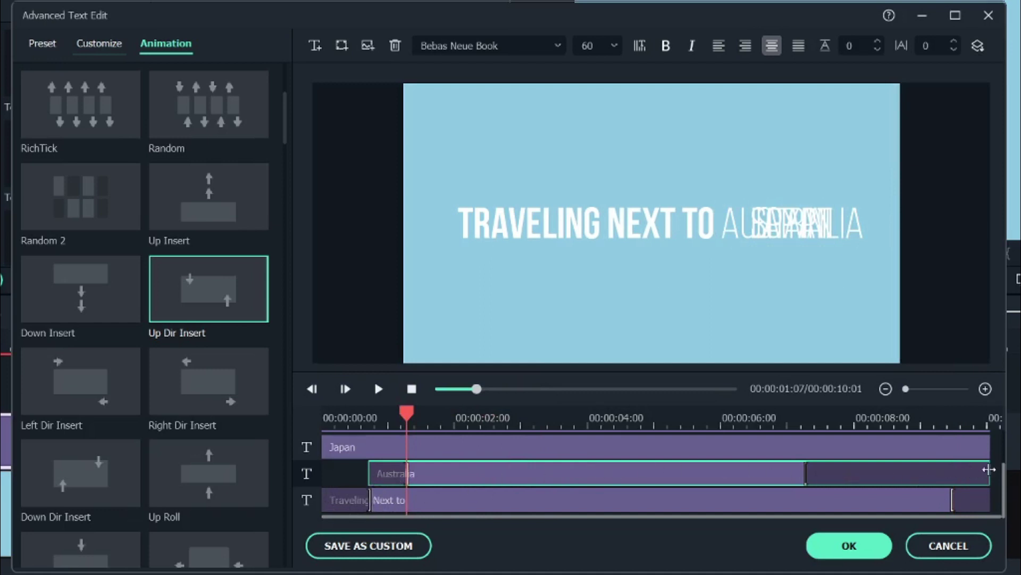
{"action": "left_click_drag", "start_coordinate": [985, 471], "coordinate": [426, 472]}
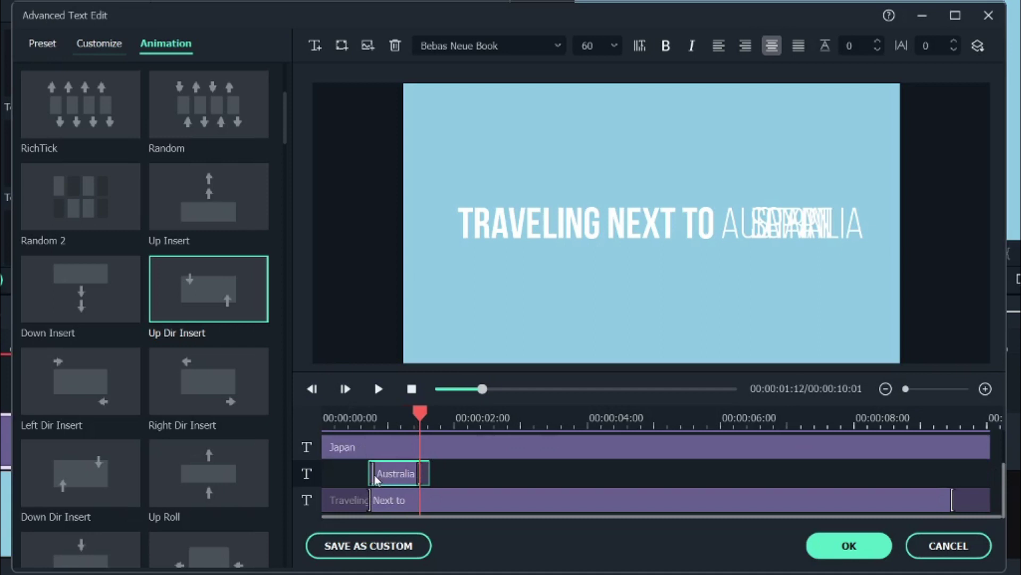
{"action": "left_click_drag", "start_coordinate": [370, 473], "coordinate": [379, 474]}
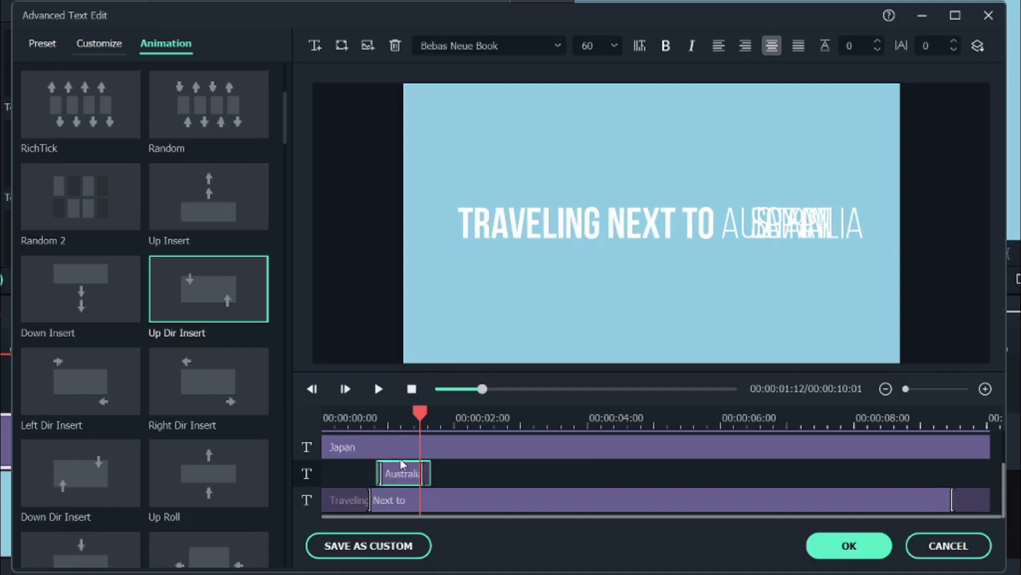
{"action": "left_click_drag", "start_coordinate": [454, 428], "coordinate": [377, 437]}
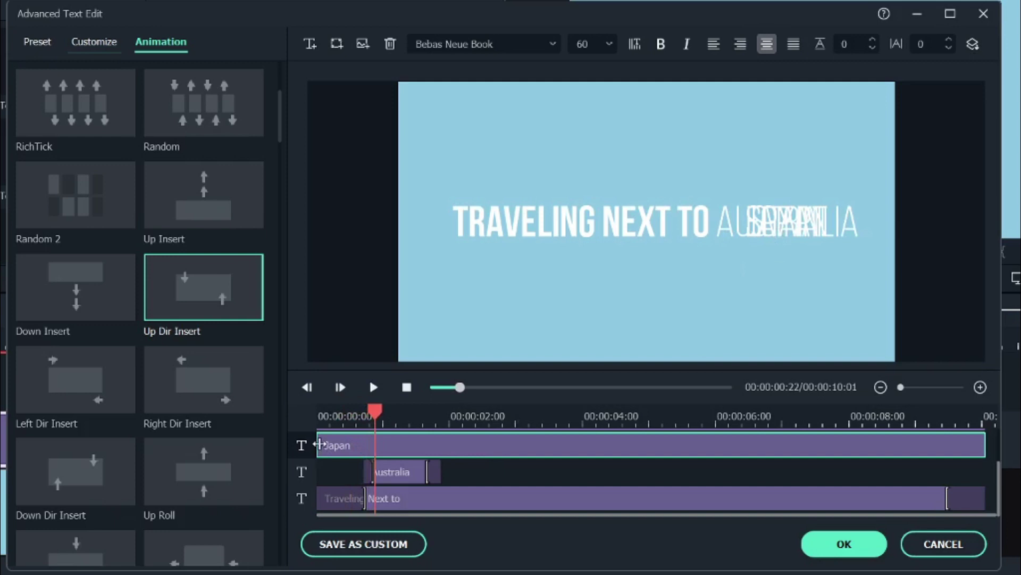
Make the Japan clip start later and give it the Up Dir Insert animation.
{"action": "left_click_drag", "start_coordinate": [318, 445], "coordinate": [440, 446]}
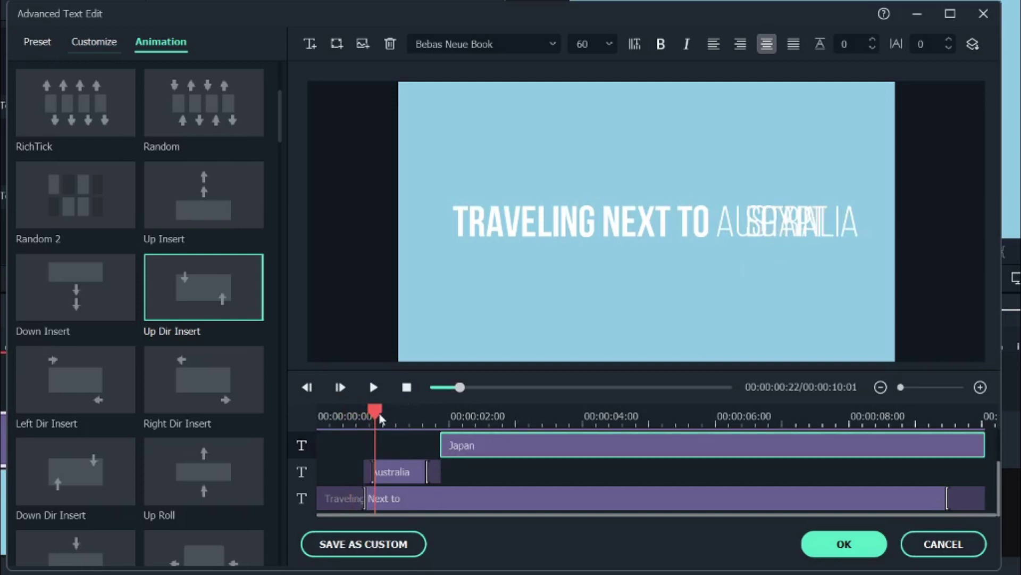
{"action": "left_click_drag", "start_coordinate": [382, 419], "coordinate": [452, 423]}
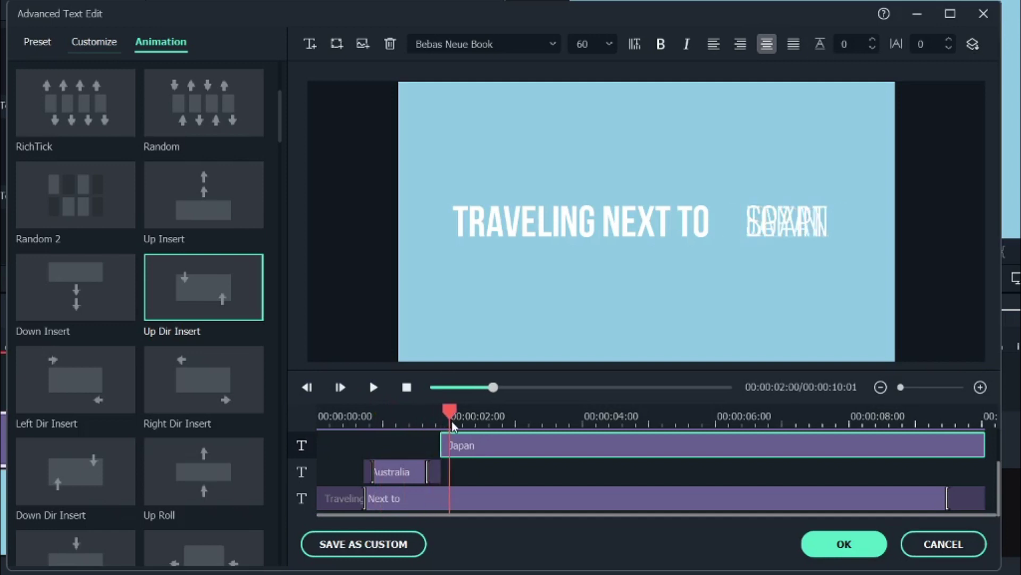
{"action": "left_click", "coordinate": [209, 284]}
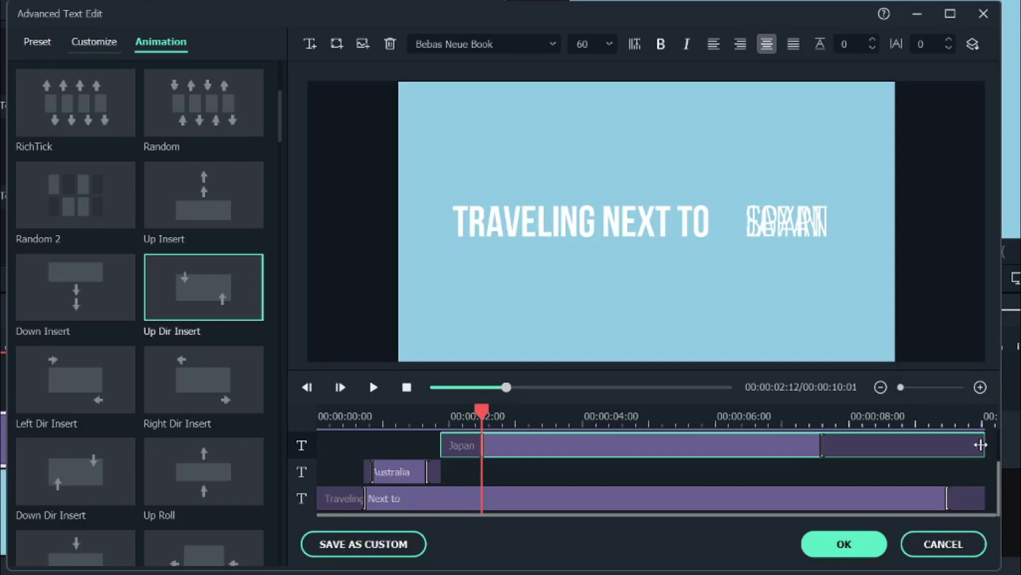
Shorten the Japan clip to about 1.4 seconds, starting where Australia ends.
{"action": "left_click_drag", "start_coordinate": [983, 446], "coordinate": [543, 446]}
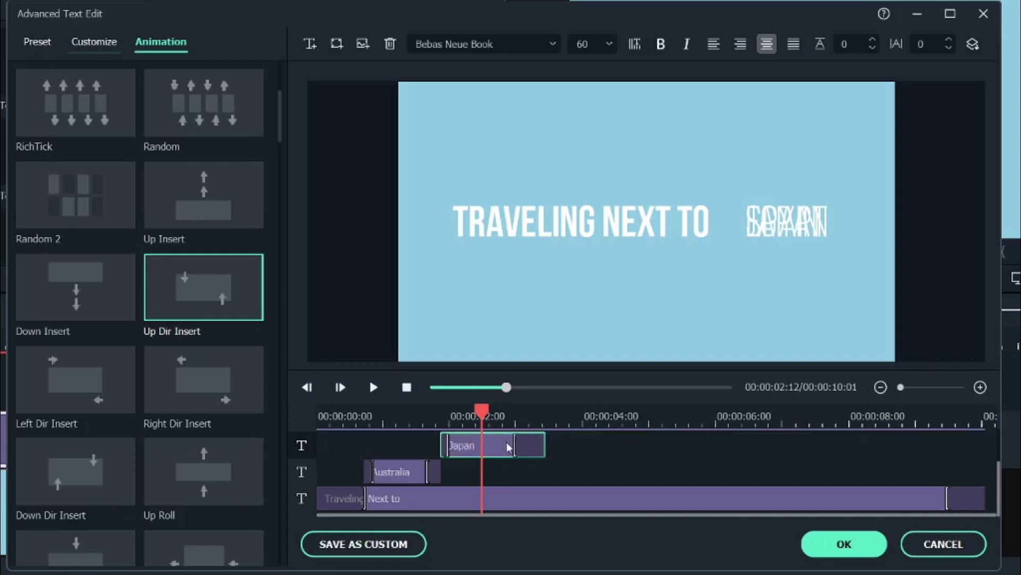
{"action": "left_click", "coordinate": [453, 444]}
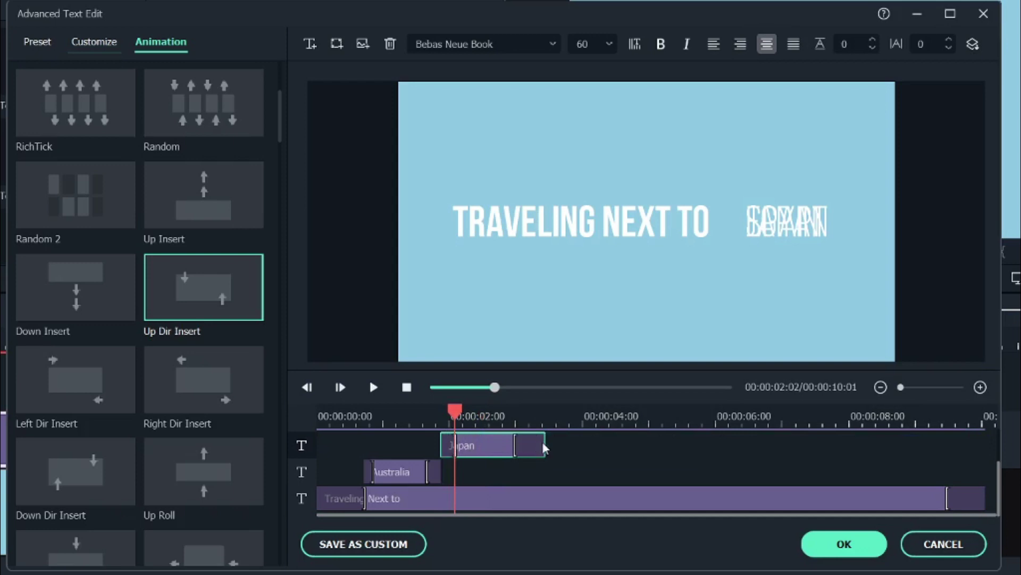
{"action": "left_click_drag", "start_coordinate": [544, 443], "coordinate": [526, 442]}
Trim egypt to follow Japan and Spain to follow egypt, starting around 4.8 seconds.
{"action": "scroll", "coordinate": [557, 435], "scroll_direction": "up", "scroll_amount": 2}
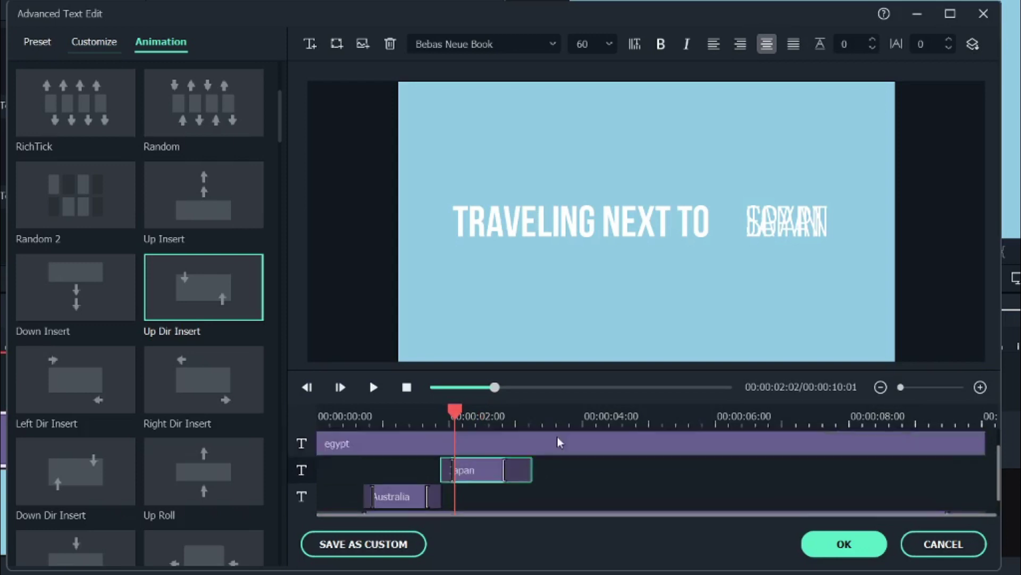
{"action": "left_click", "coordinate": [512, 464]}
{"action": "left_click_drag", "start_coordinate": [318, 455], "coordinate": [534, 454]}
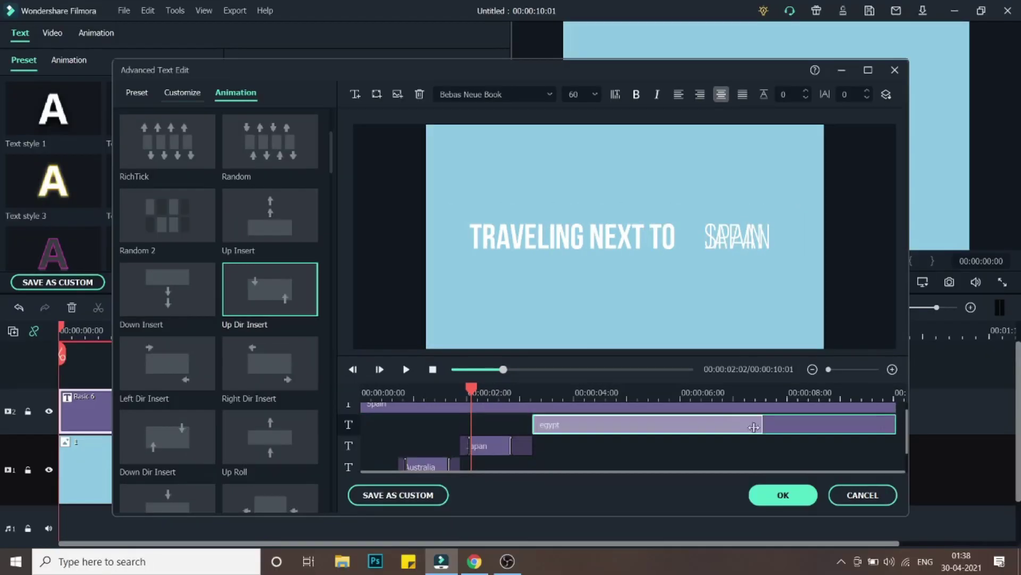
{"action": "left_click_drag", "start_coordinate": [761, 424], "coordinate": [615, 424]}
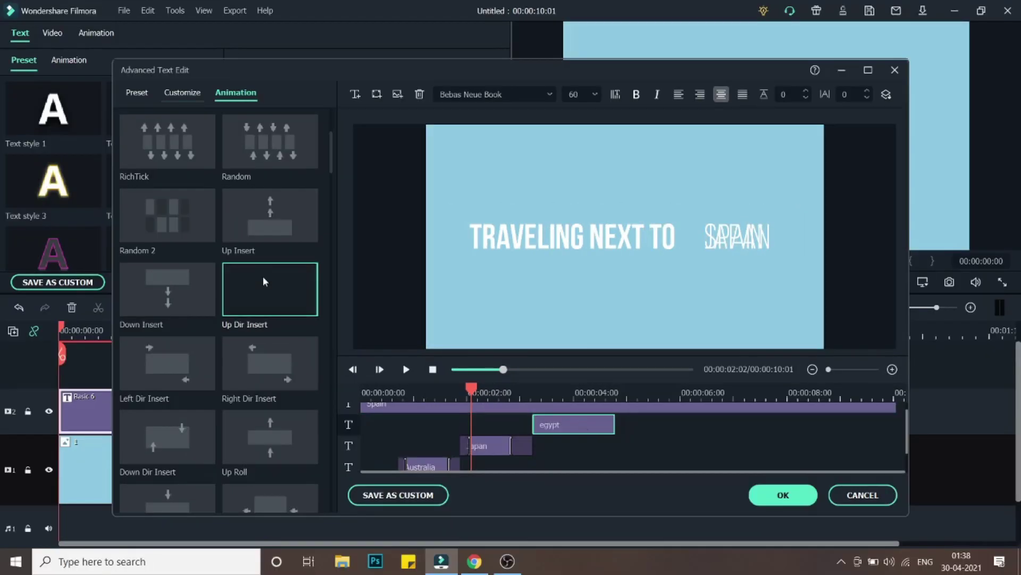
{"action": "scroll", "coordinate": [612, 420], "scroll_direction": "up", "scroll_amount": 1}
{"action": "left_click_drag", "start_coordinate": [362, 413], "coordinate": [615, 413]}
{"action": "left_click_drag", "start_coordinate": [896, 413], "coordinate": [742, 413]}
Play the title preview from the start to check the staggered country animations.
{"action": "left_click", "coordinate": [364, 379]}
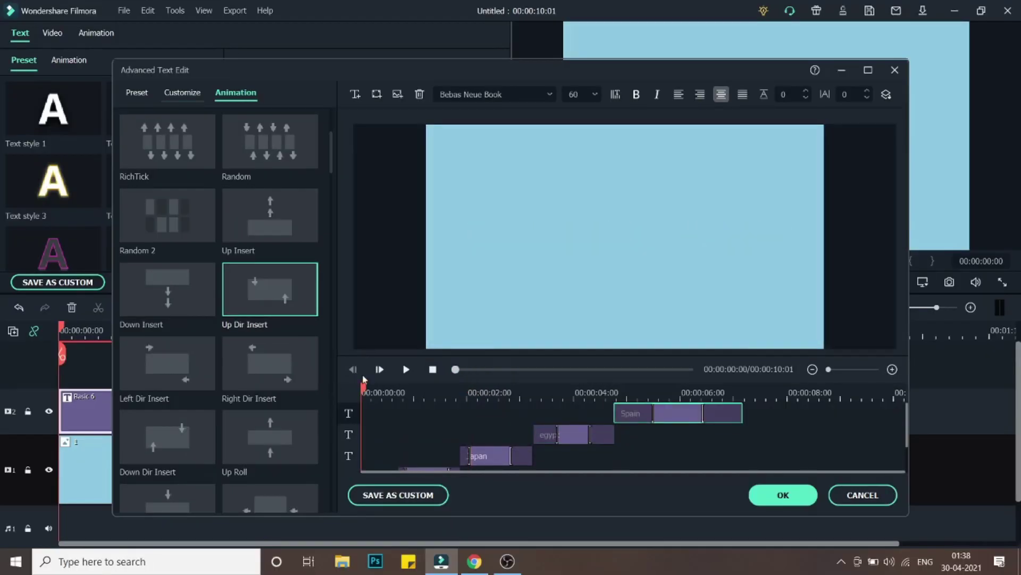
{"action": "left_click", "coordinate": [404, 370]}
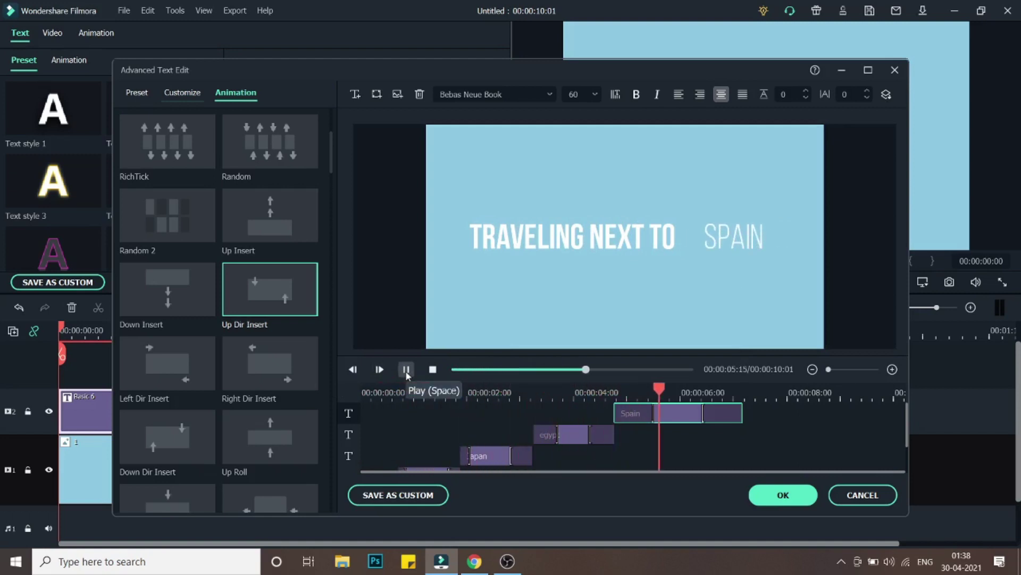
{"action": "left_click", "coordinate": [405, 369]}
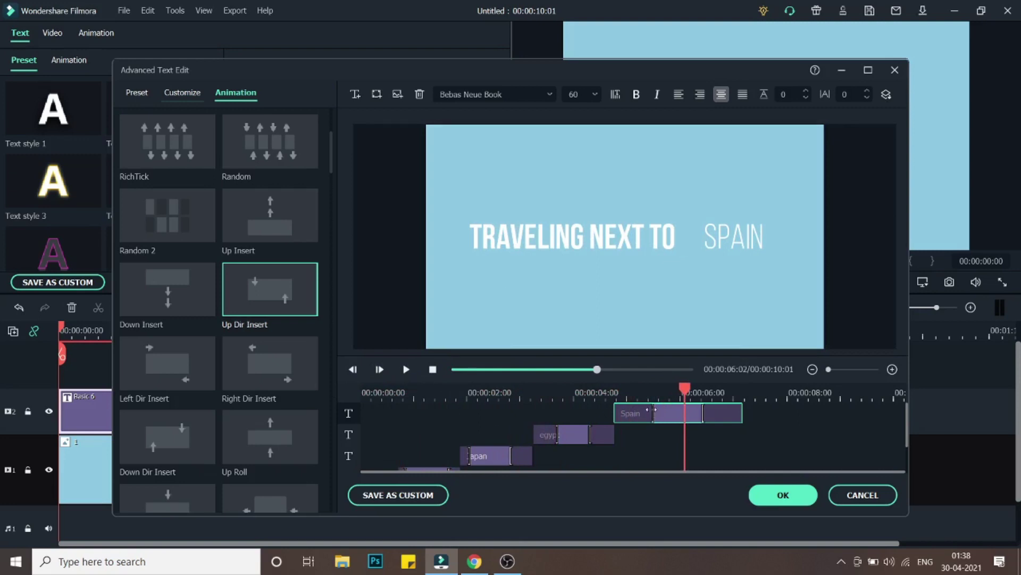
{"action": "key", "text": "Left"}
{"action": "key", "text": "Left"}
{"action": "key", "text": "Left"}
{"action": "key", "text": "Left"}
{"action": "key", "text": "Left"}
{"action": "key", "text": "Left"}
{"action": "key", "text": "Left"}
{"action": "key", "text": "Left"}
{"action": "key", "text": "Left"}
{"action": "key", "text": "Left"}
{"action": "key", "text": "Left"}
{"action": "key", "text": "Left"}
{"action": "key", "text": "Left"}
{"action": "key", "text": "Left"}
{"action": "key", "text": "Left"}
{"action": "key", "text": "Left"}
{"action": "key", "text": "Left"}
{"action": "key", "text": "Left"}
{"action": "key", "text": "Left"}
{"action": "key", "text": "Left"}
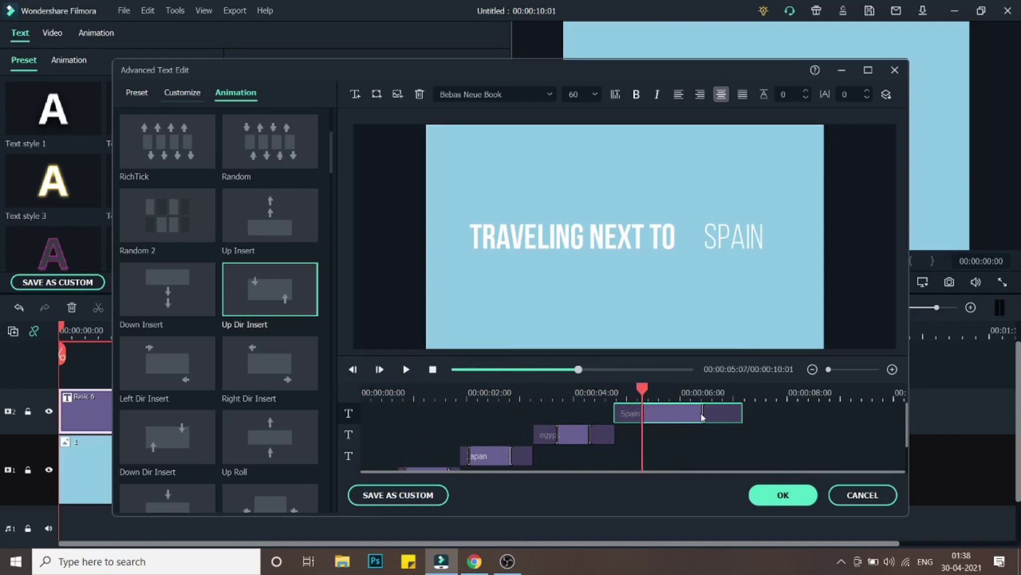
{"action": "left_click", "coordinate": [714, 414]}
{"action": "scroll", "coordinate": [782, 438], "scroll_direction": "down", "scroll_amount": 2}
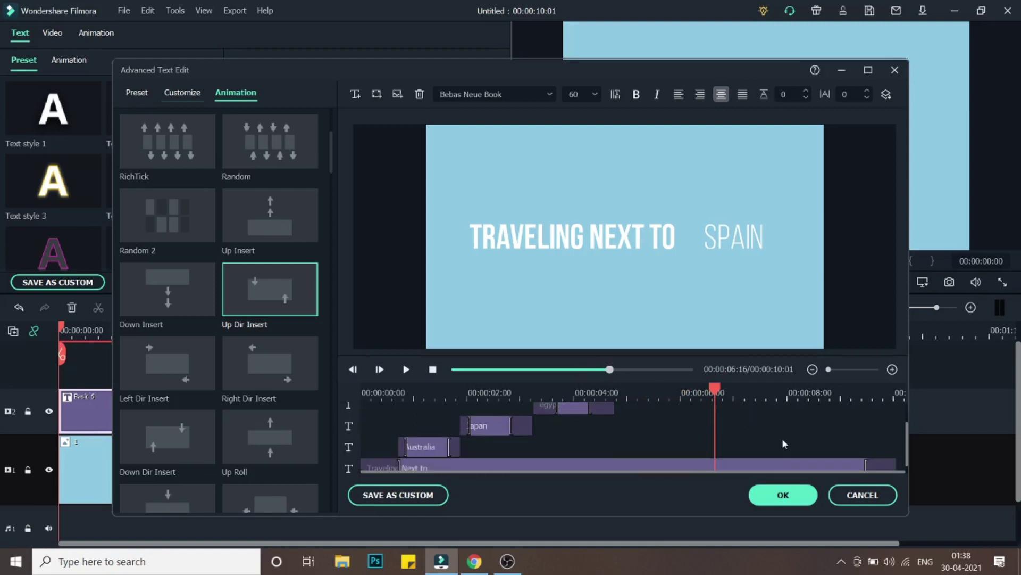
{"action": "scroll", "coordinate": [788, 439], "scroll_direction": "up", "scroll_amount": 1}
{"action": "scroll", "coordinate": [798, 441], "scroll_direction": "down", "scroll_amount": 1}
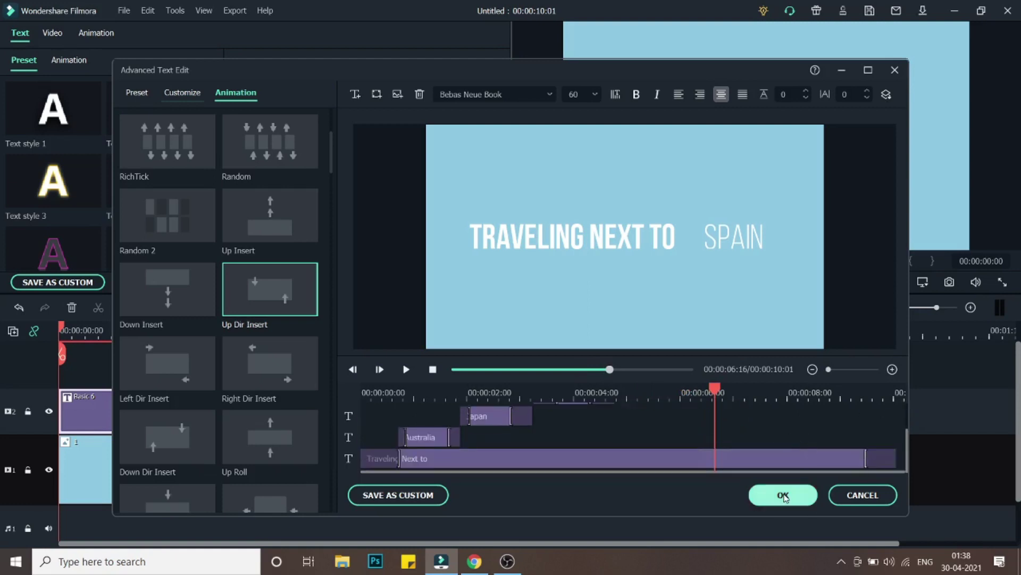
{"action": "scroll", "coordinate": [754, 453], "scroll_direction": "up", "scroll_amount": 2}
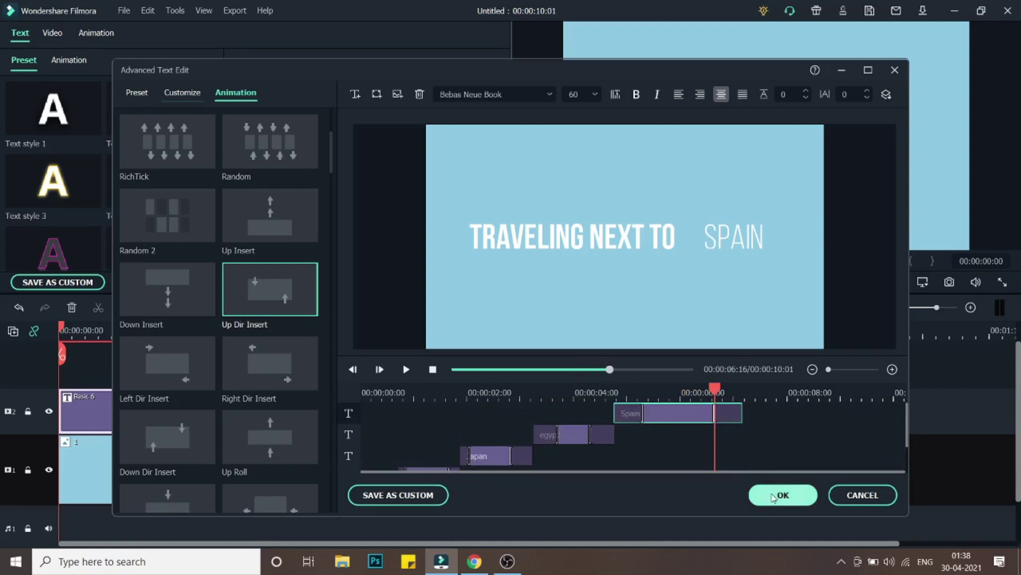
Apply the text edits, play the project preview, and return the playhead to AUSTRALIA.
{"action": "left_click", "coordinate": [774, 492]}
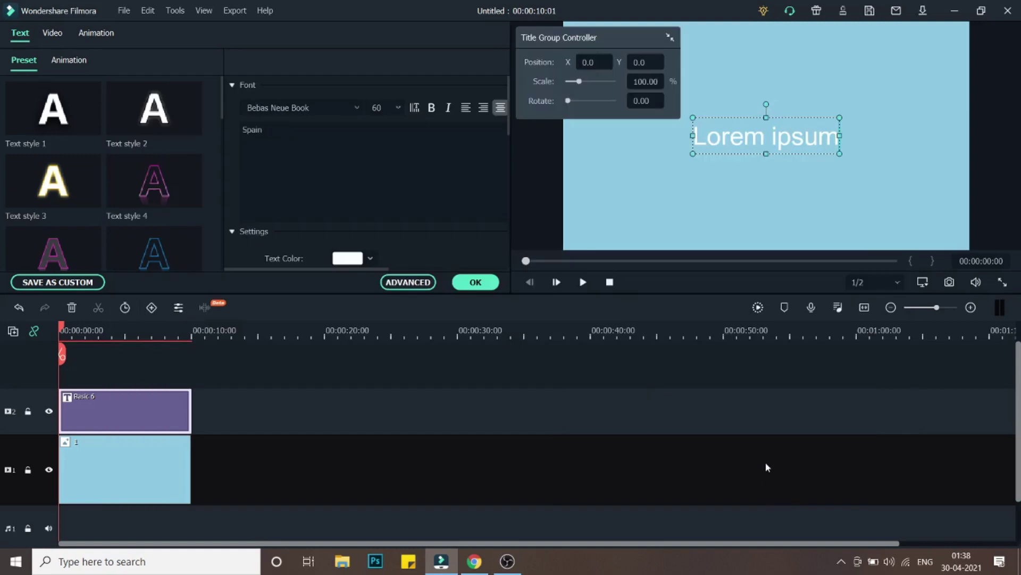
{"action": "left_click", "coordinate": [487, 290]}
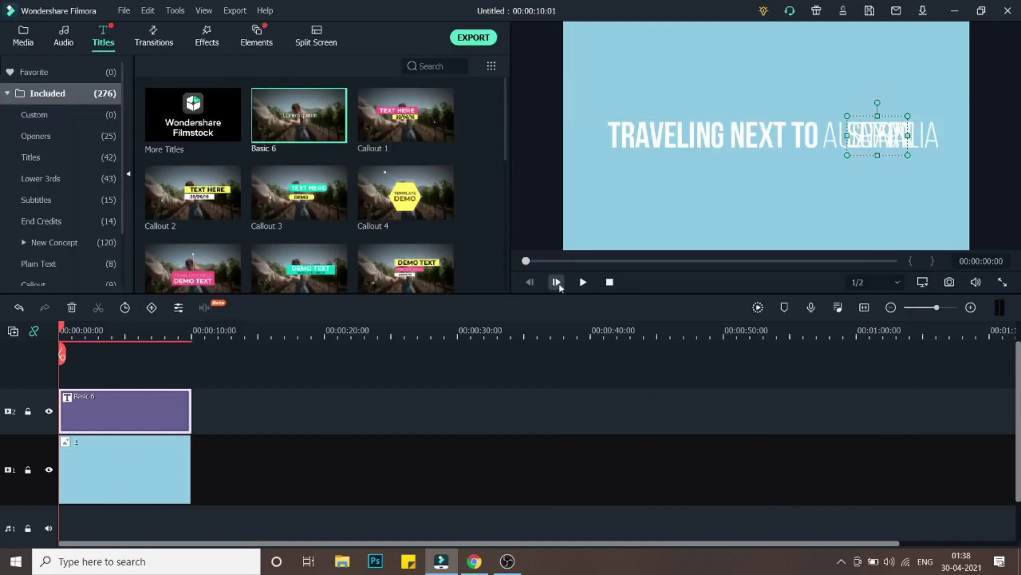
{"action": "left_click", "coordinate": [583, 282]}
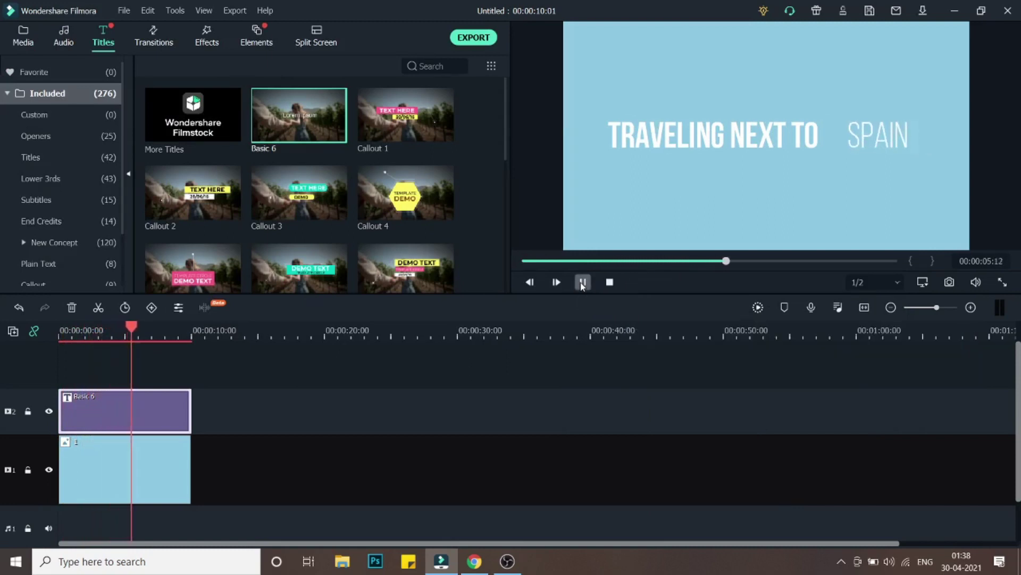
{"action": "left_click", "coordinate": [582, 282]}
{"action": "left_click_drag", "start_coordinate": [133, 331], "coordinate": [84, 335]}
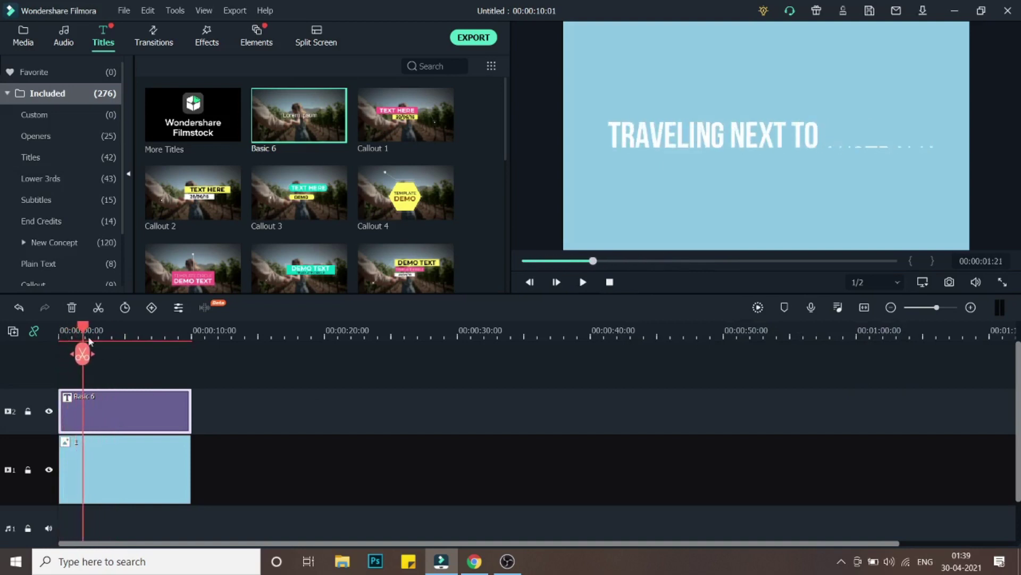
Shorten light-blue clip 1 to the first country change and add teal clip 2 trimmed to the next.
{"action": "left_click", "coordinate": [169, 443]}
{"action": "left_click_drag", "start_coordinate": [190, 456], "coordinate": [80, 448]}
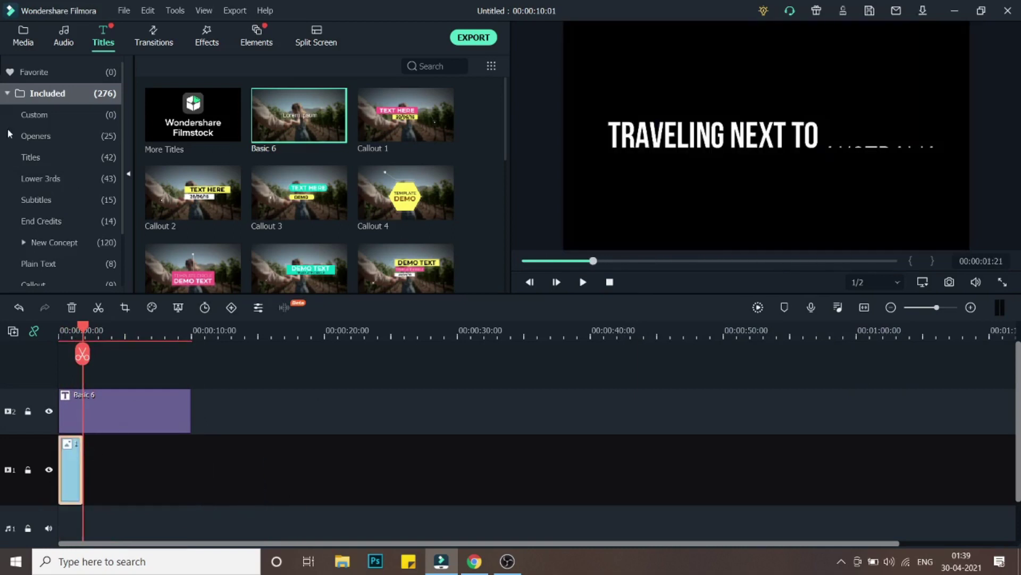
{"action": "left_click", "coordinate": [37, 29]}
{"action": "left_click_drag", "start_coordinate": [380, 141], "coordinate": [85, 454]}
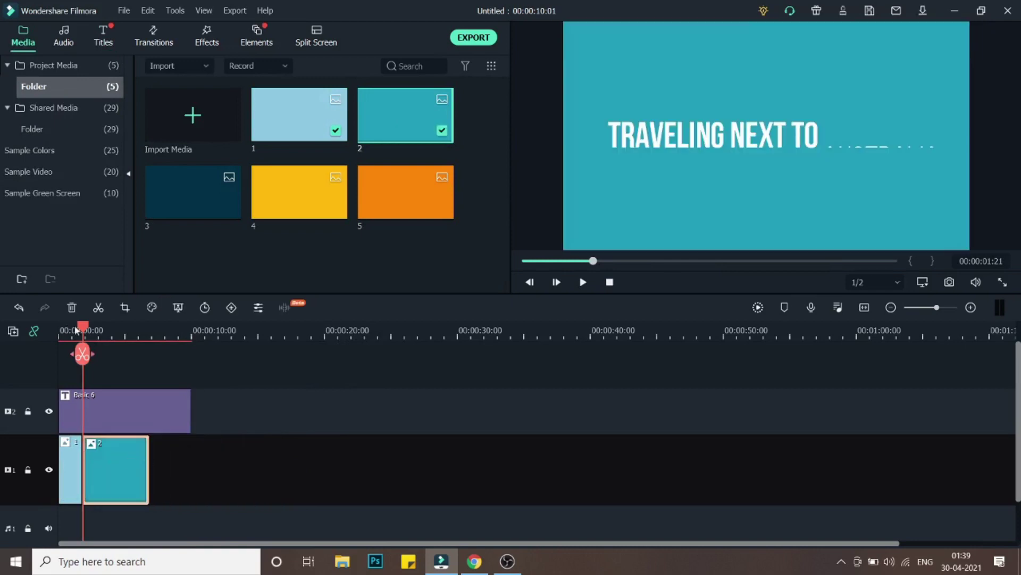
{"action": "left_click_drag", "start_coordinate": [84, 330], "coordinate": [102, 331]}
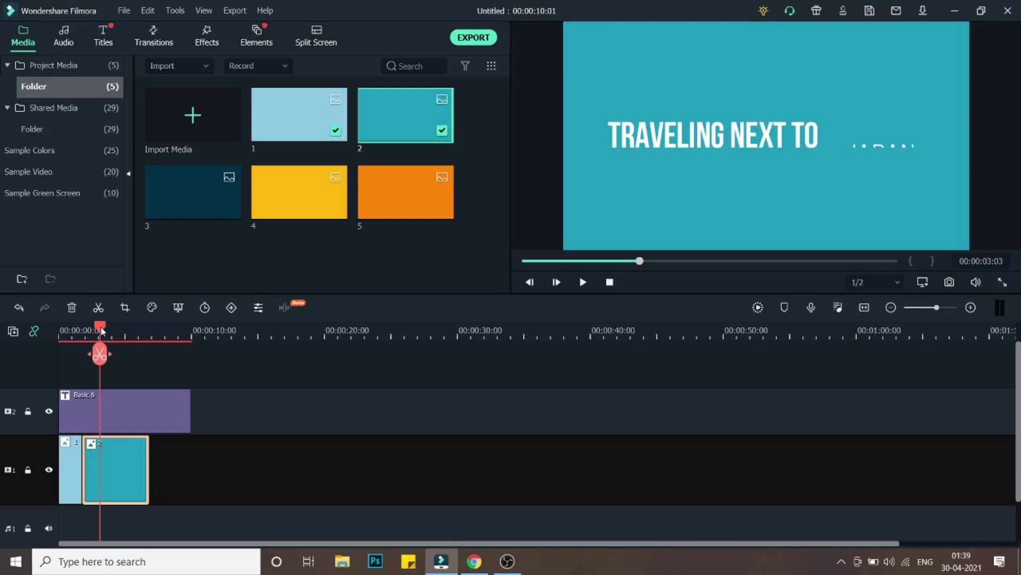
{"action": "left_click_drag", "start_coordinate": [152, 442], "coordinate": [100, 446]}
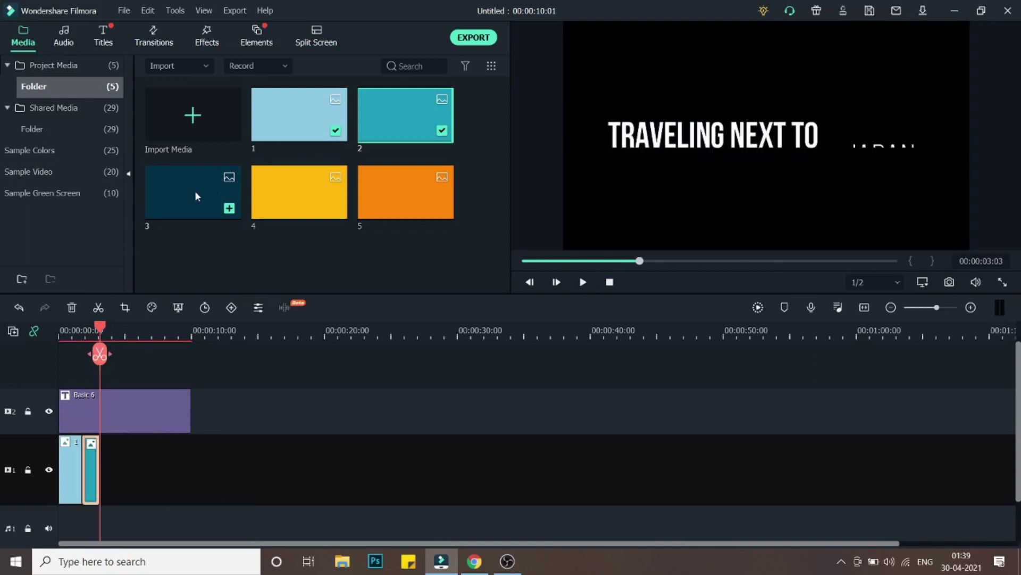
Add dark teal clip 3 ending at EGYPT and yellow clip 4 ending after SPAIN.
{"action": "left_click_drag", "start_coordinate": [195, 191], "coordinate": [104, 465]}
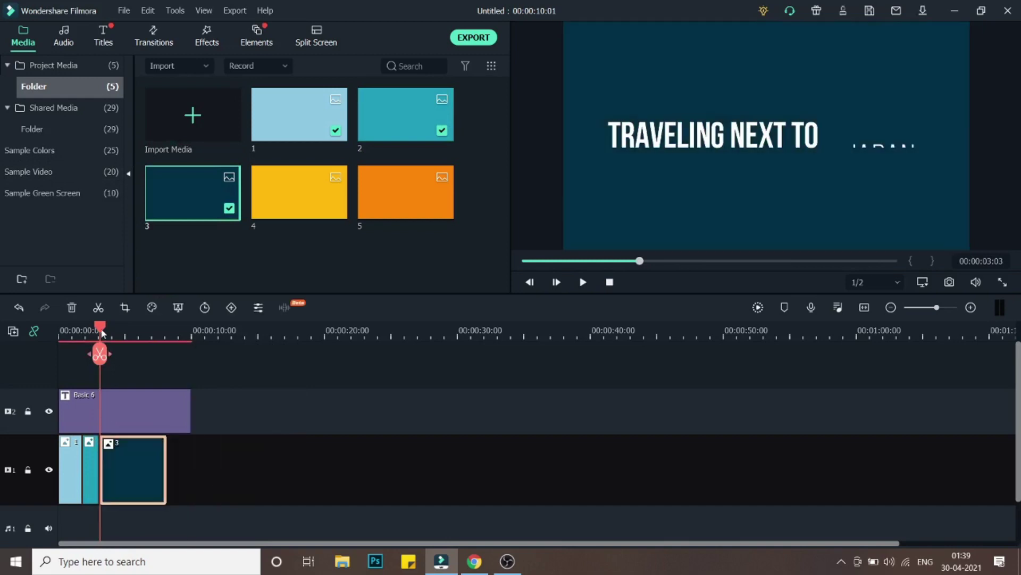
{"action": "left_click_drag", "start_coordinate": [102, 333], "coordinate": [125, 342]}
{"action": "left_click_drag", "start_coordinate": [167, 464], "coordinate": [121, 466]}
{"action": "left_click_drag", "start_coordinate": [255, 213], "coordinate": [124, 464]}
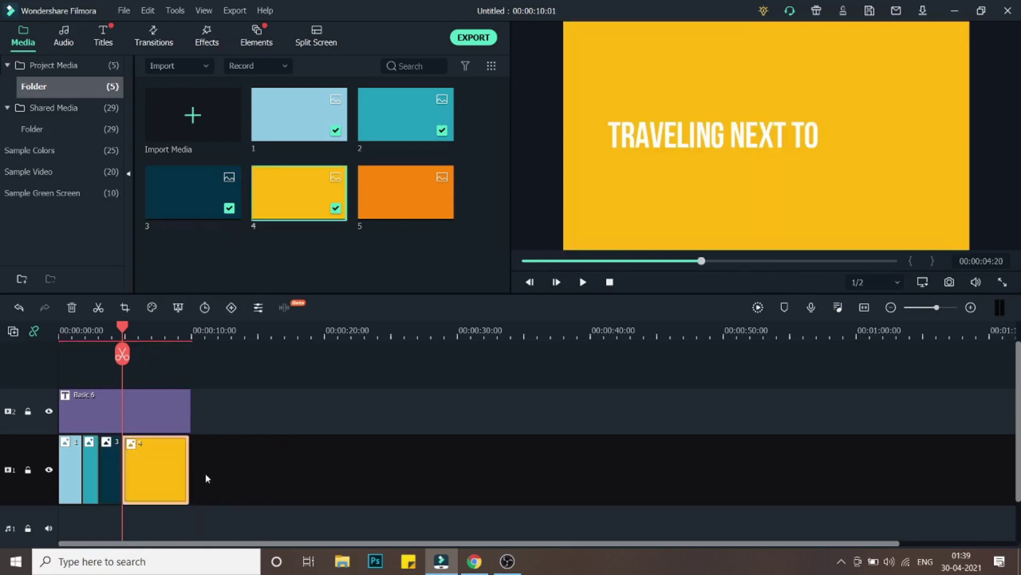
{"action": "left_click_drag", "start_coordinate": [128, 330], "coordinate": [156, 330]}
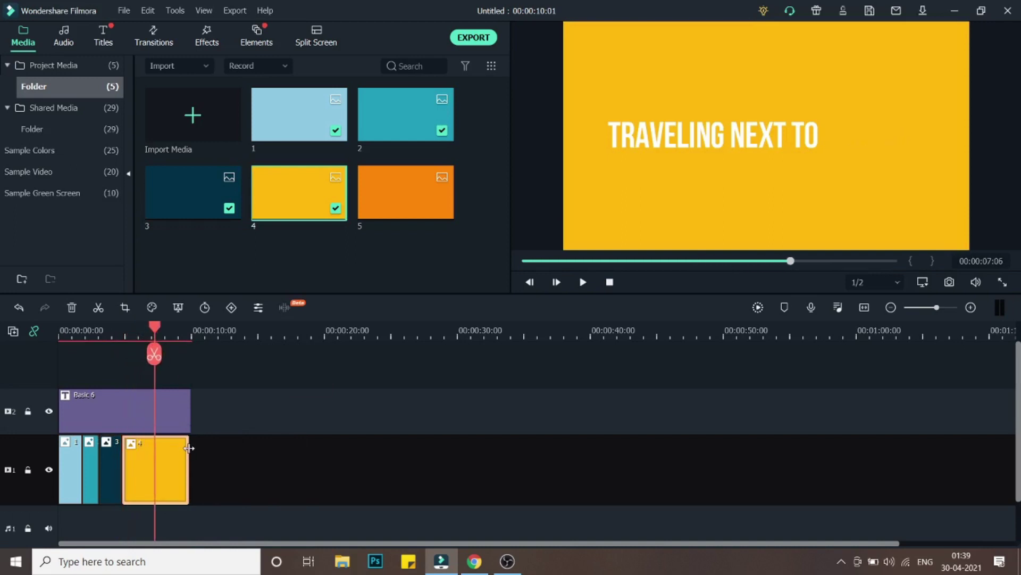
{"action": "left_click_drag", "start_coordinate": [188, 448], "coordinate": [150, 448]}
{"action": "left_click", "coordinate": [183, 415]}
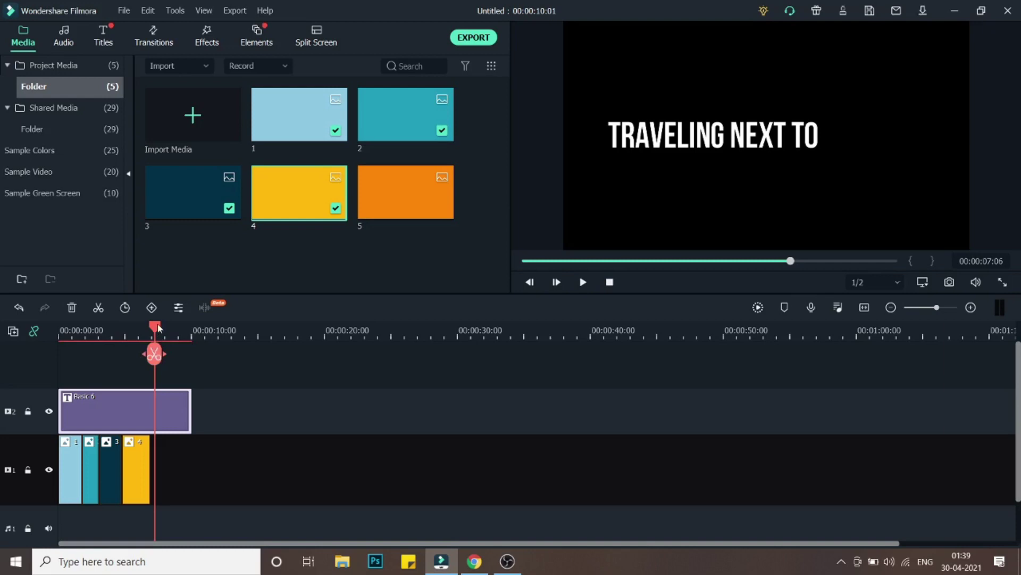
{"action": "key", "text": "Home"}
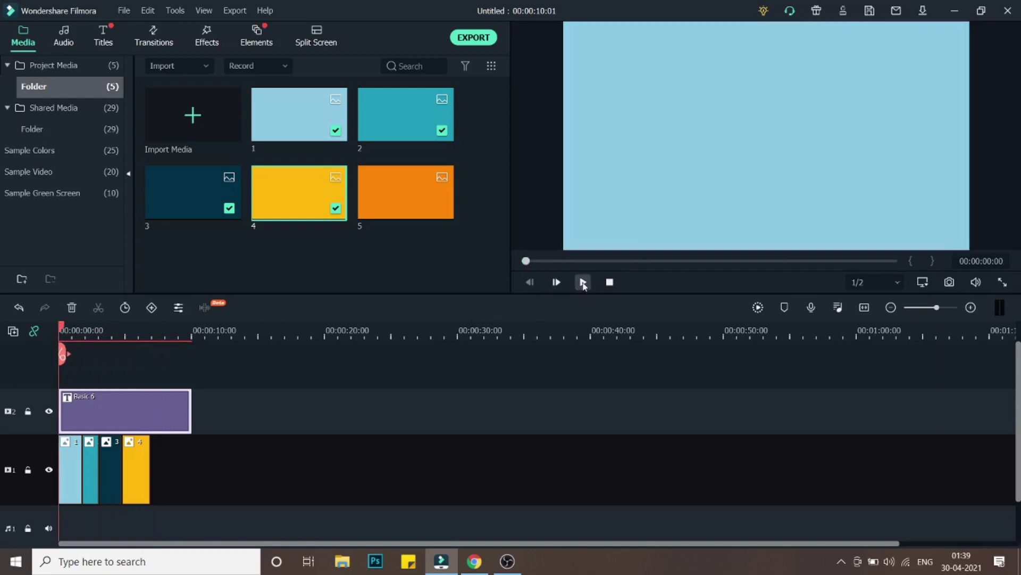
{"action": "left_click", "coordinate": [583, 282]}
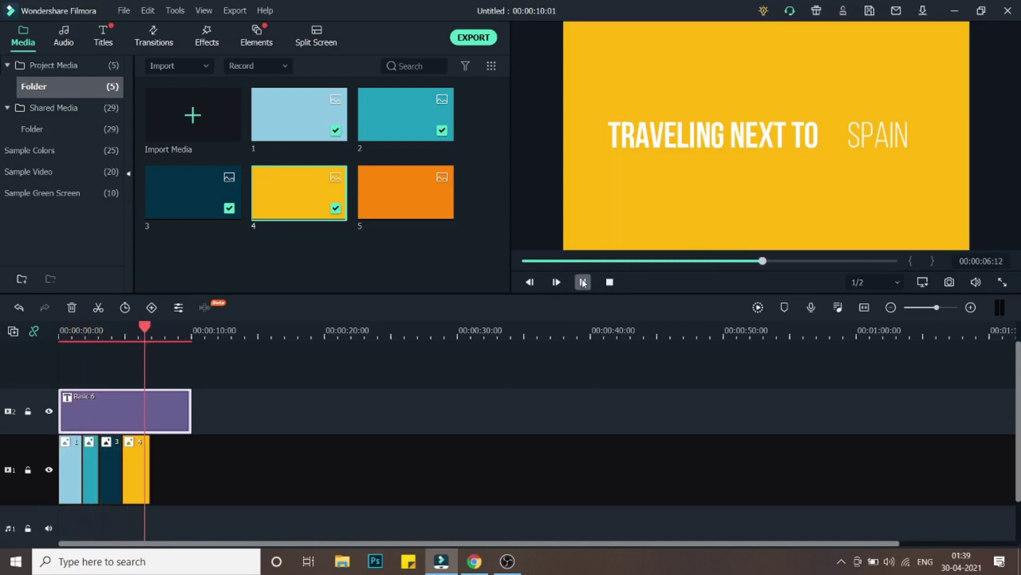
{"action": "left_click", "coordinate": [583, 282]}
{"action": "left_click_drag", "start_coordinate": [149, 330], "coordinate": [98, 351]}
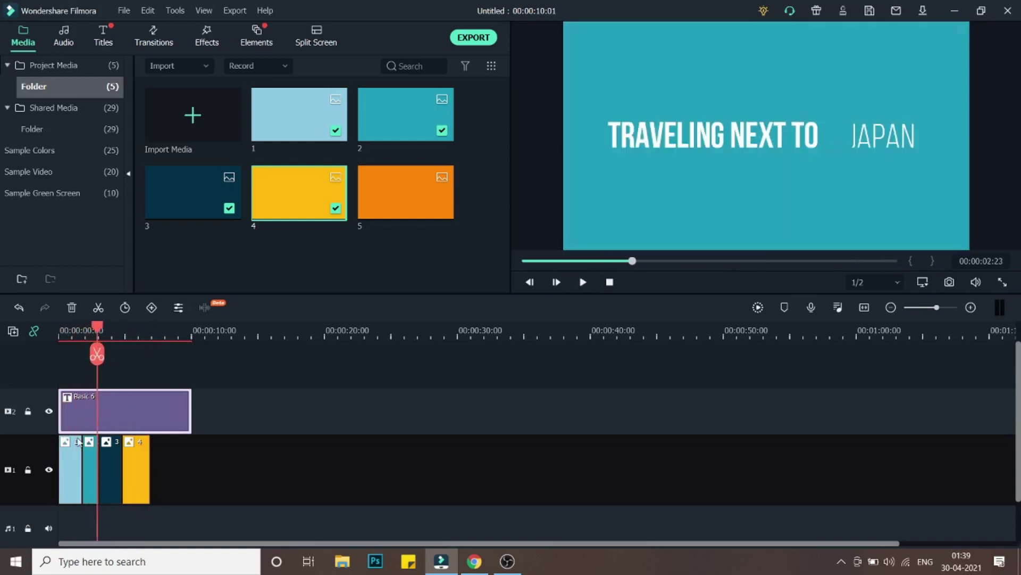